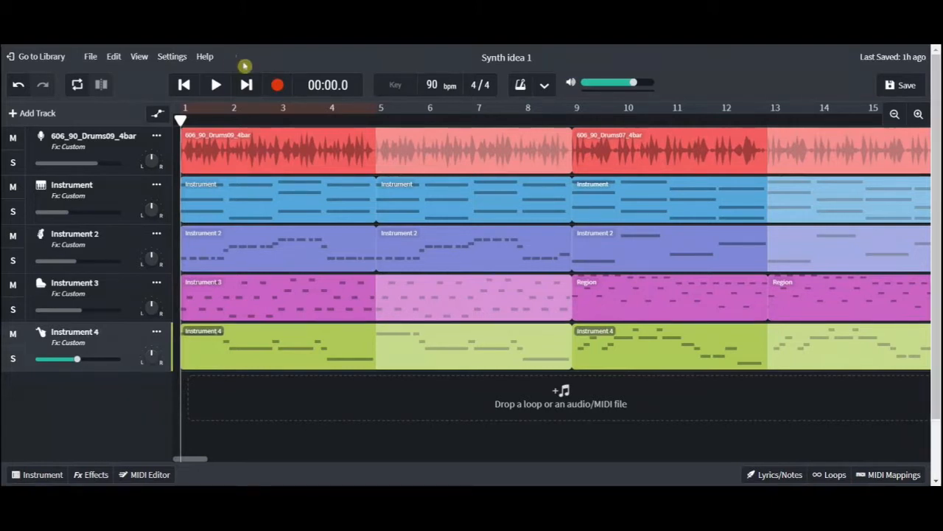
Play the opening bars of the song, stop playback, and return the playhead to the start.
left_click(215, 85)
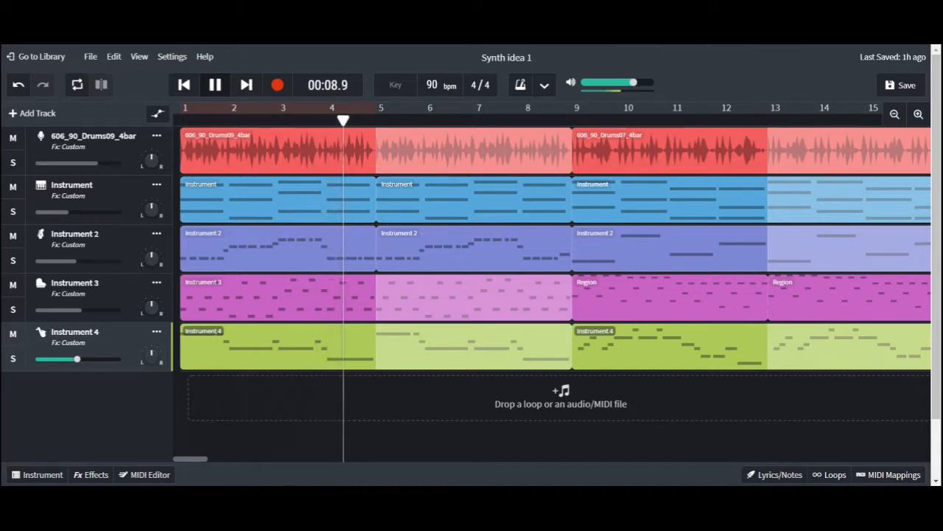
left_click(215, 85)
left_click(185, 86)
Open the effects chain of the 606_90_Drums09_4bar track and try its channel reverb control.
left_click(108, 153)
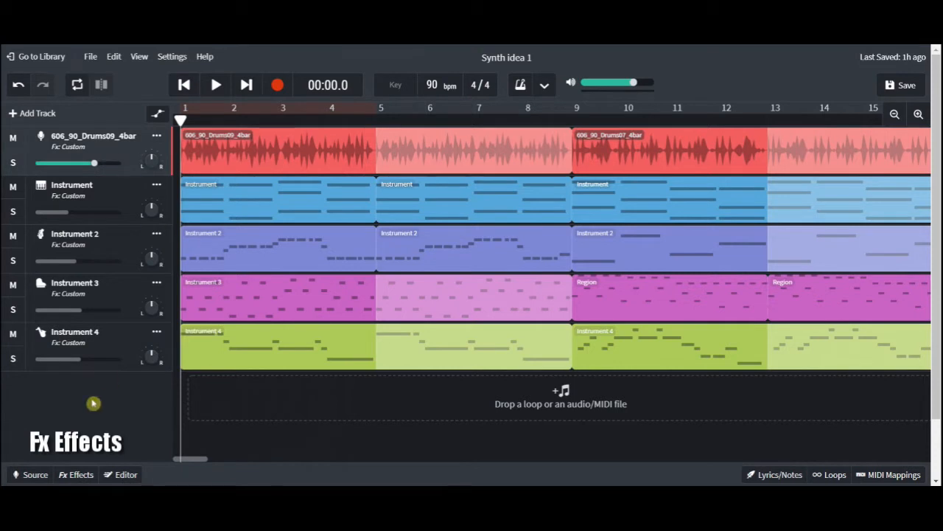
left_click(75, 476)
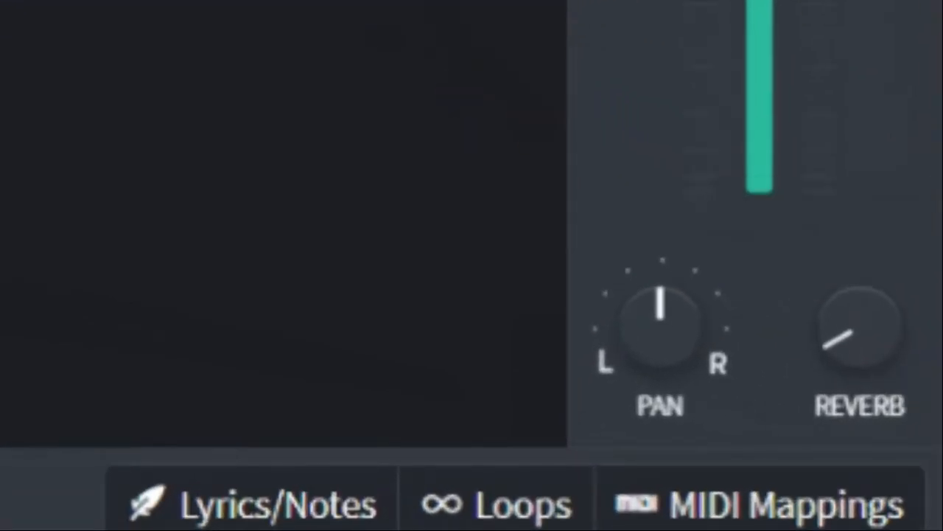
left_click_drag(880, 323, 864, 361)
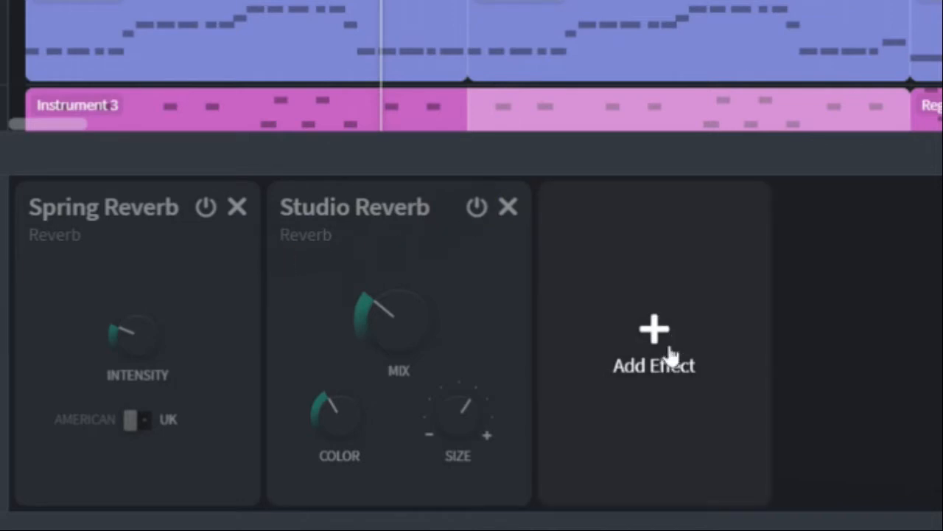
Add a Space Maker reverb to the end of the drum track's effects chain and bypass it.
left_click(655, 311)
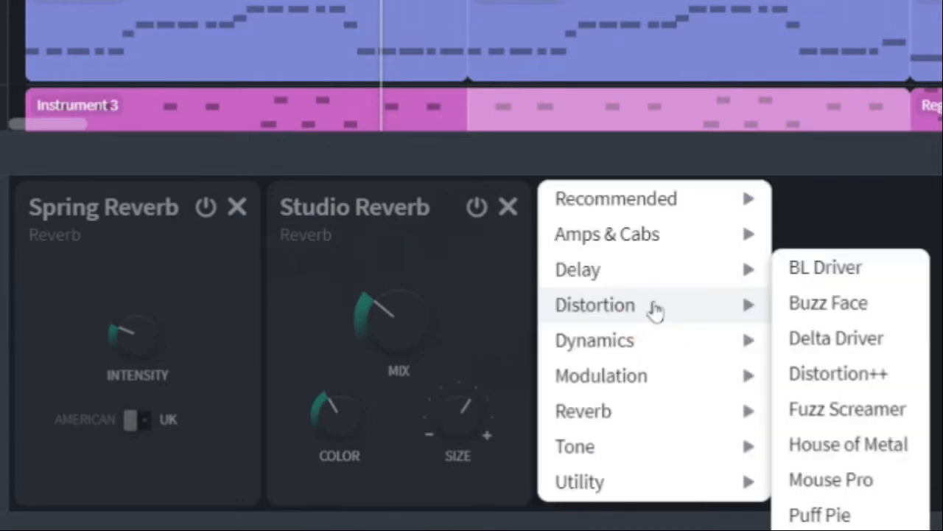
mouse_move(684, 411)
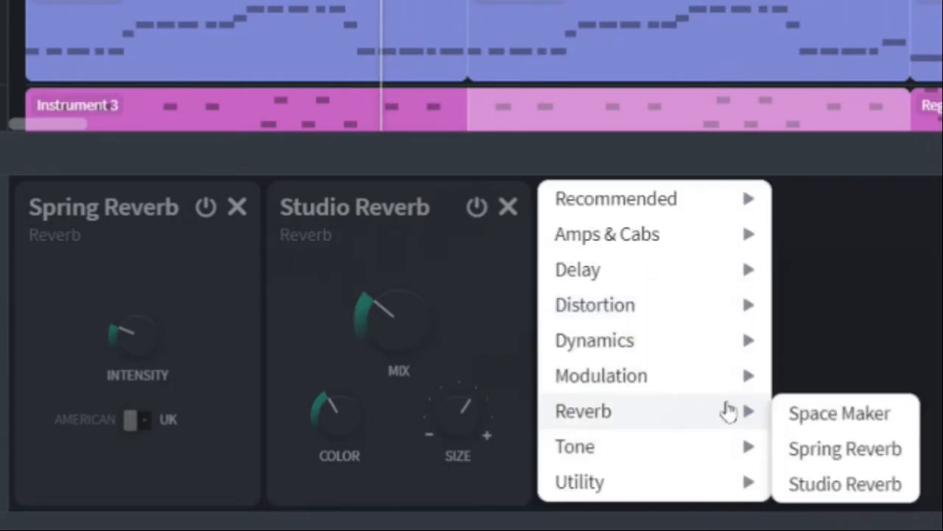
left_click(826, 413)
left_click(717, 208)
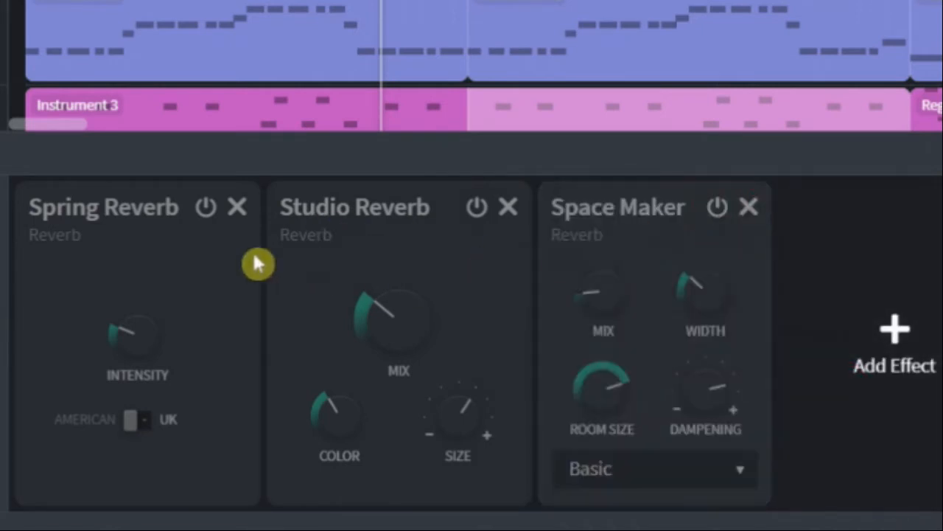
Enable Spring Reverb and raise its Intensity to the maximum while playing the drums from the start.
left_click(207, 210)
mouse_move(133, 336)
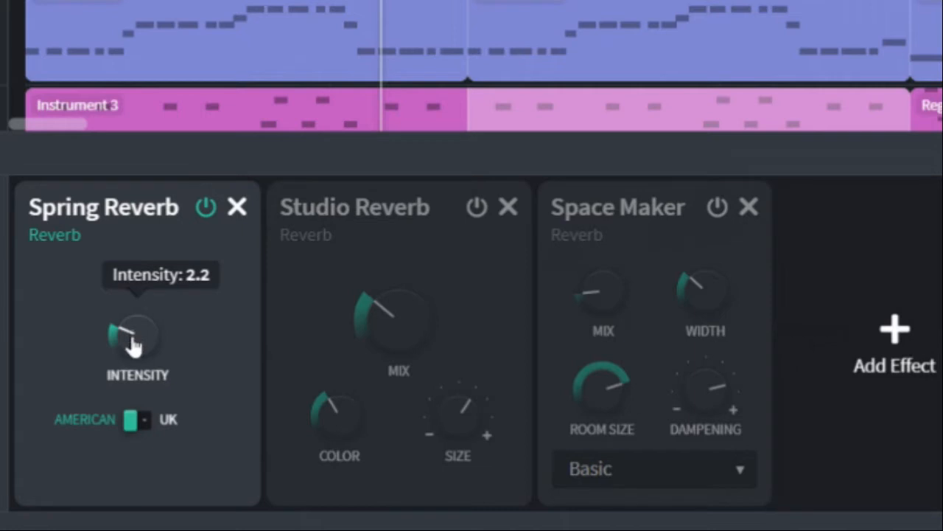
left_click(184, 85)
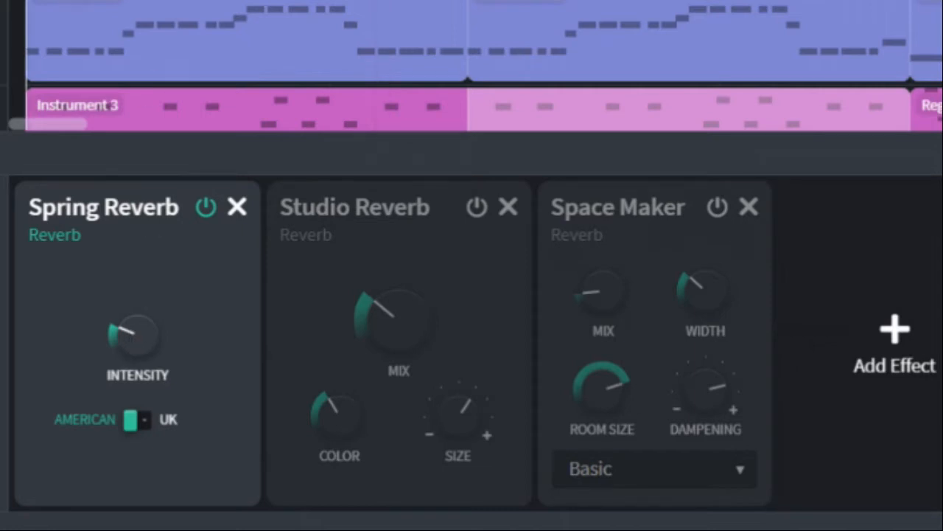
left_click(214, 85)
mouse_move(131, 351)
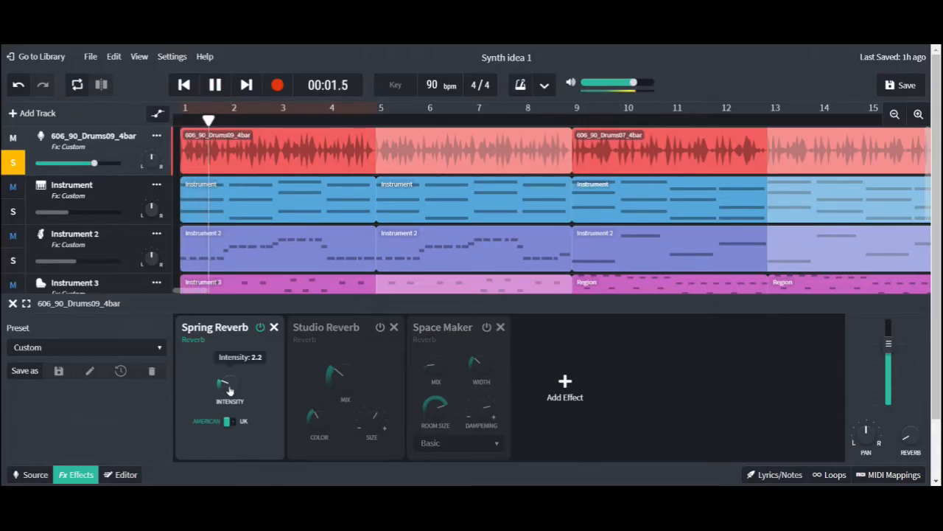
left_click_drag(226, 390, 243, 250)
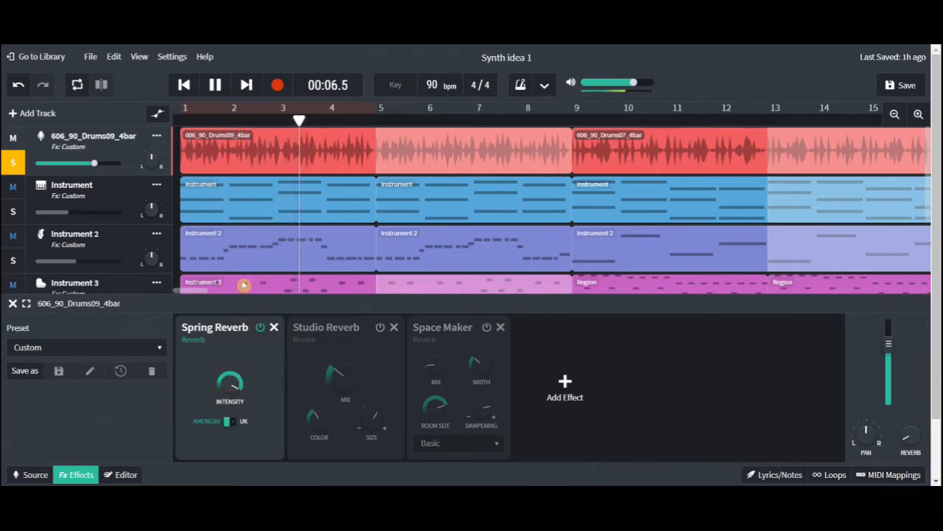
Audition Spring Reverb's UK mode against American, leave it on American, then stop playback and rewind to the start.
left_click(232, 425)
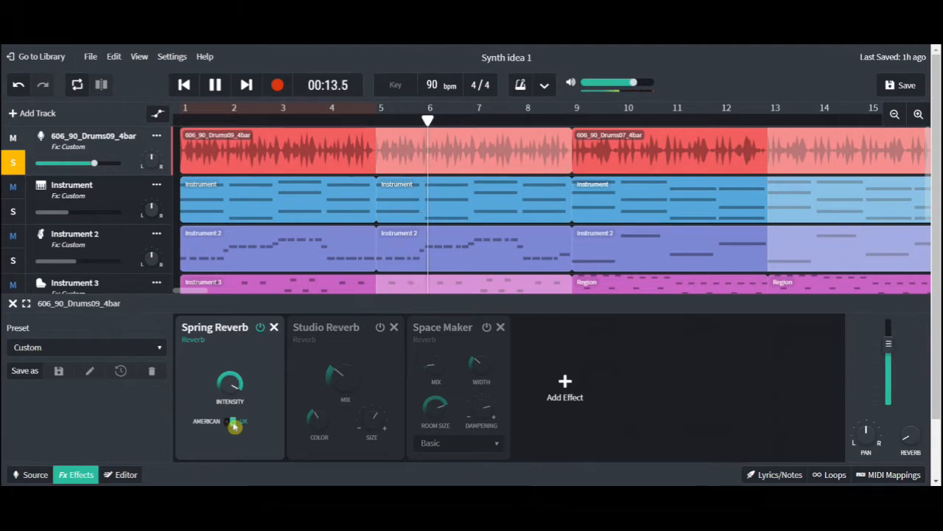
left_click(232, 425)
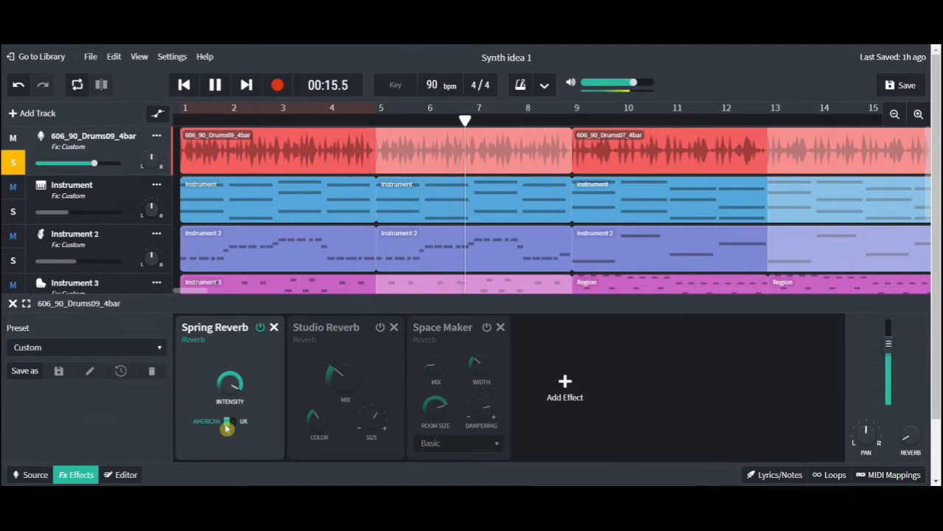
left_click(215, 85)
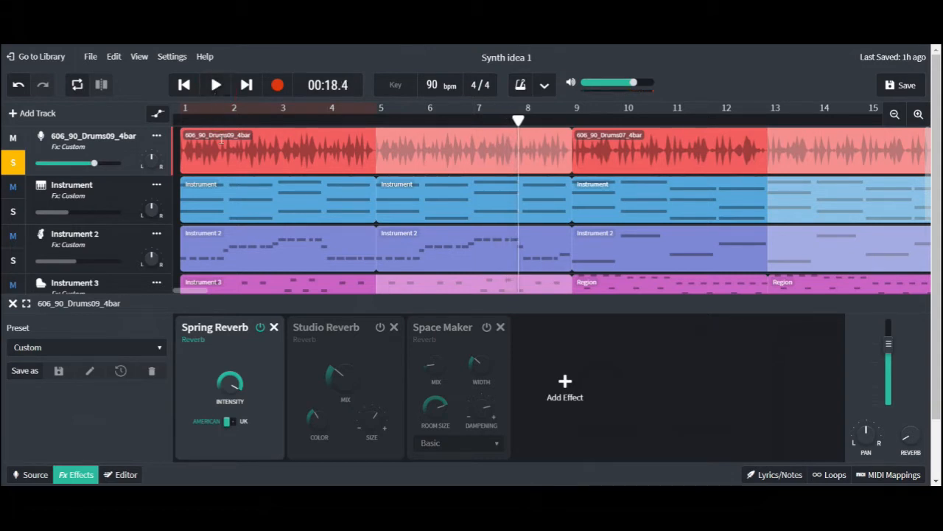
left_click(184, 86)
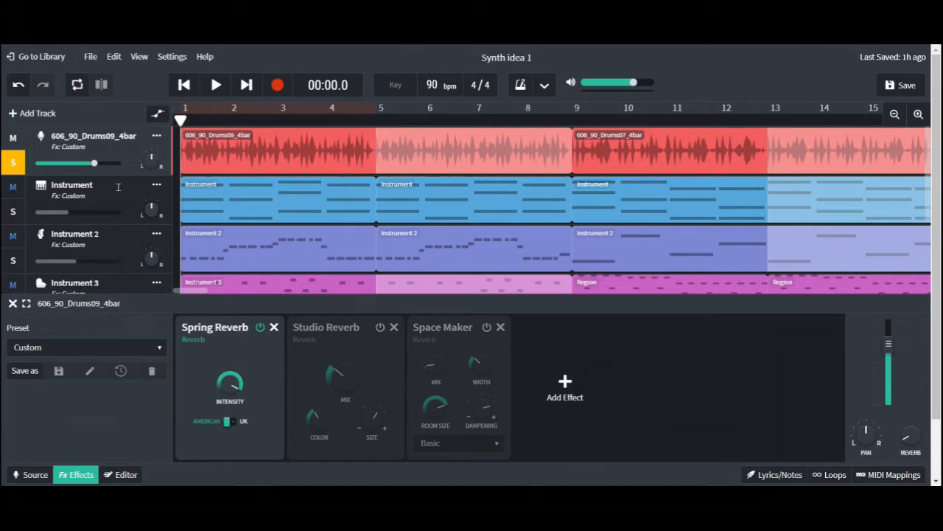
Bypass Spring Reverb, enable Studio Reverb, and raise its Mix to about the midpoint during playback.
left_click(259, 329)
left_click(380, 327)
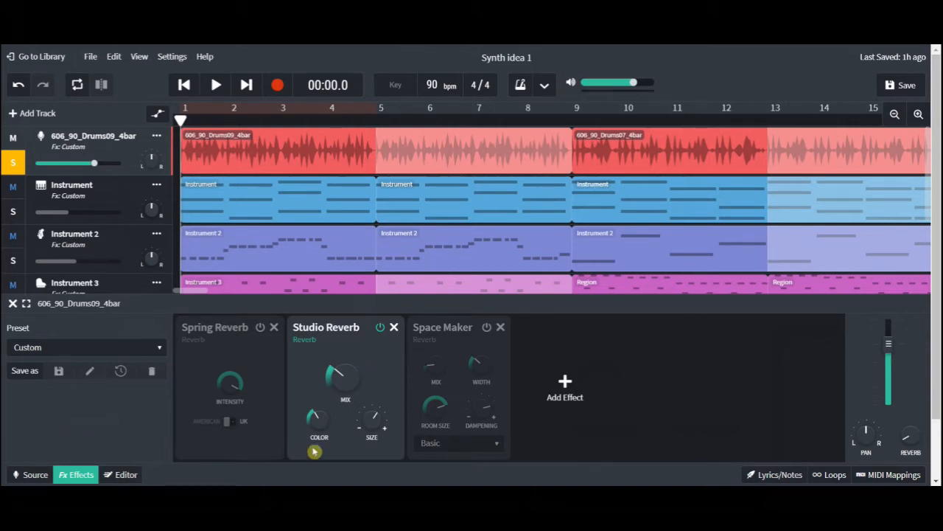
mouse_move(345, 385)
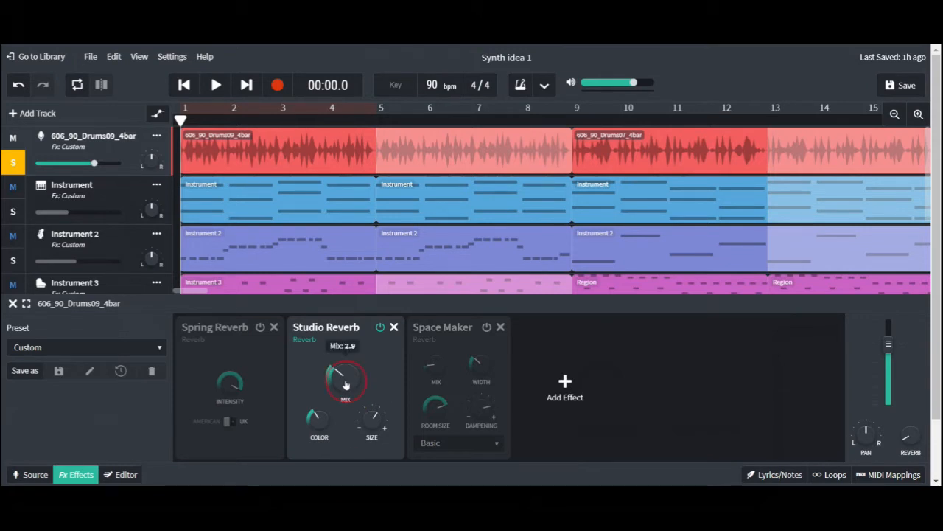
left_click(214, 87)
mouse_move(346, 388)
left_click_drag(347, 388, 347, 289)
Sweep Studio Reverb's Color down to 0.0 and back up past the midpoint, reduce Size below the midpoint, and stop playback.
mouse_move(332, 432)
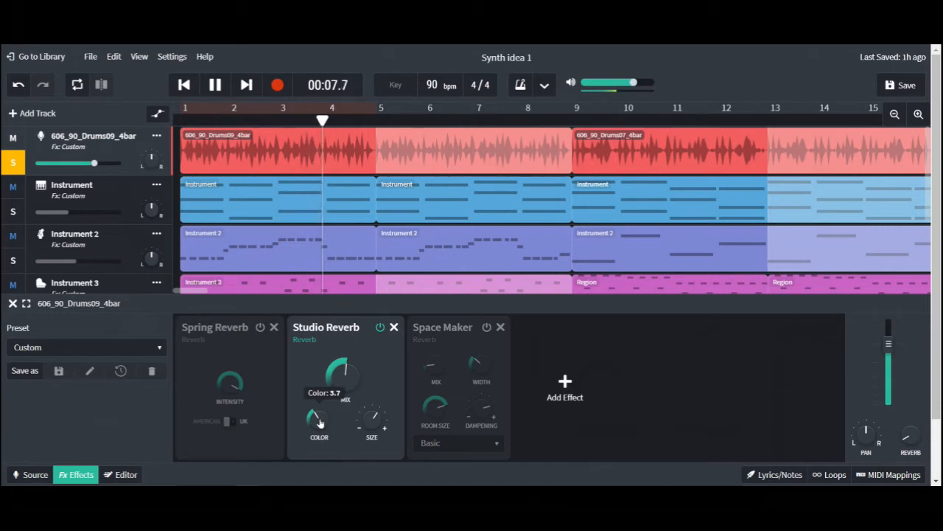
left_click_drag(319, 424, 316, 486)
mouse_move(317, 431)
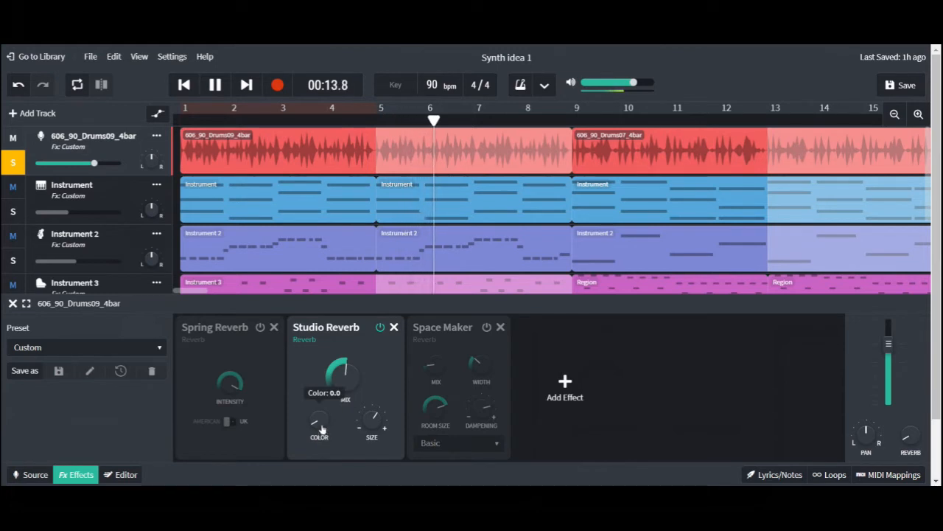
left_click_drag(321, 433, 318, 325)
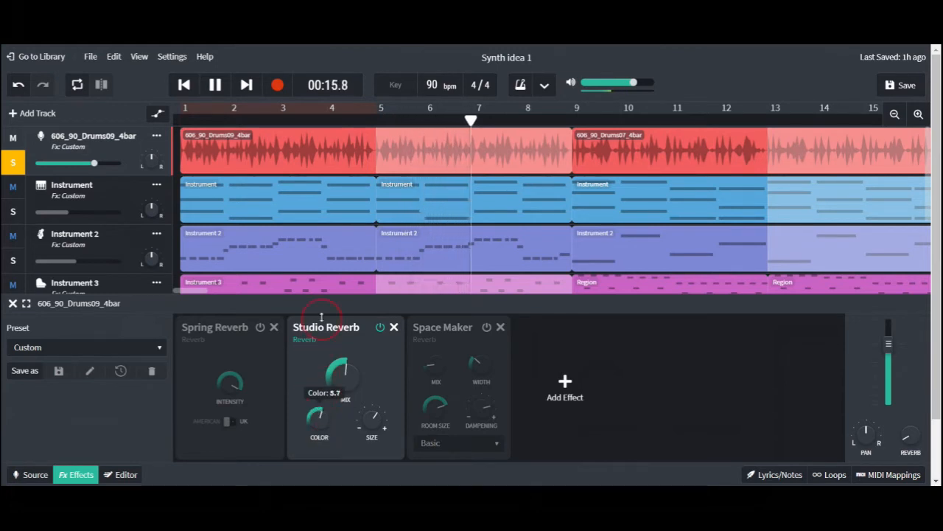
mouse_move(337, 375)
left_click_drag(372, 419, 370, 475)
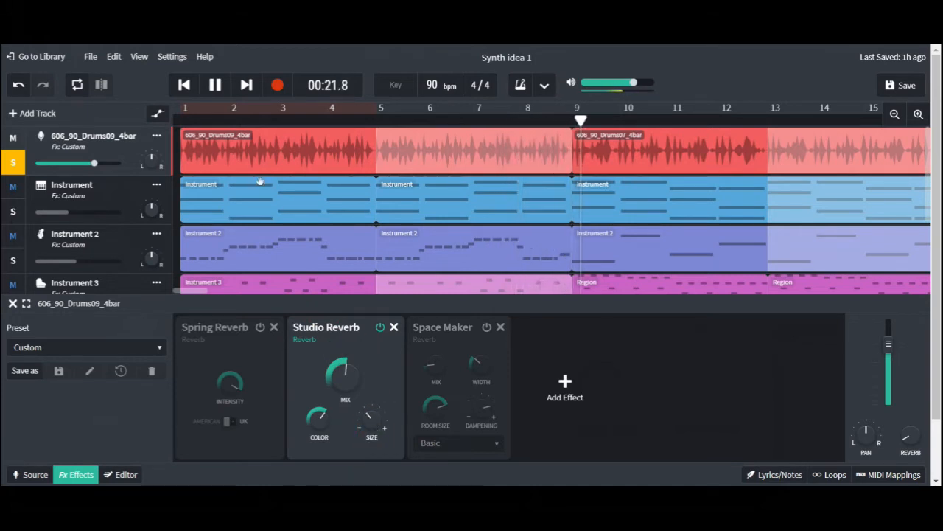
left_click(223, 88)
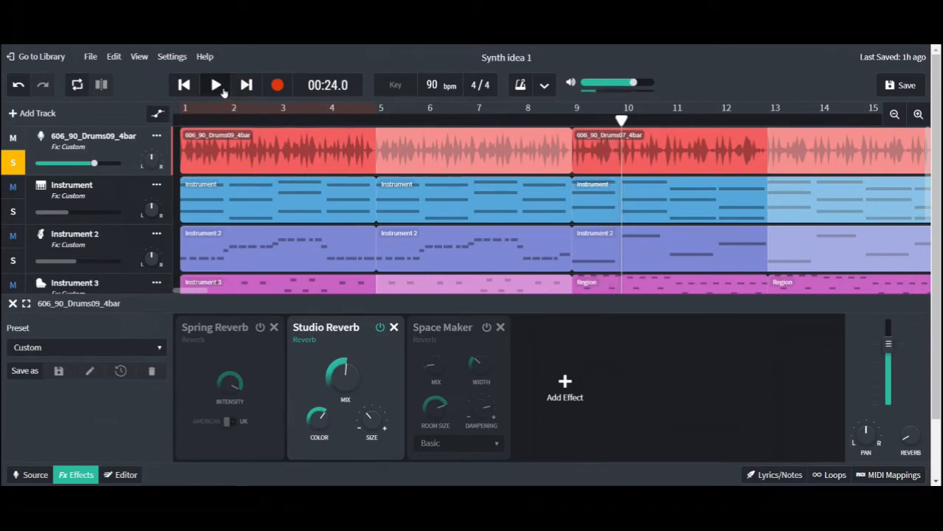
Switch from Studio Reverb to Space Maker, setting its Mix to minimum, Room Size to about the midpoint, and Dampening to about 3751 Hz.
left_click(380, 328)
left_click(486, 327)
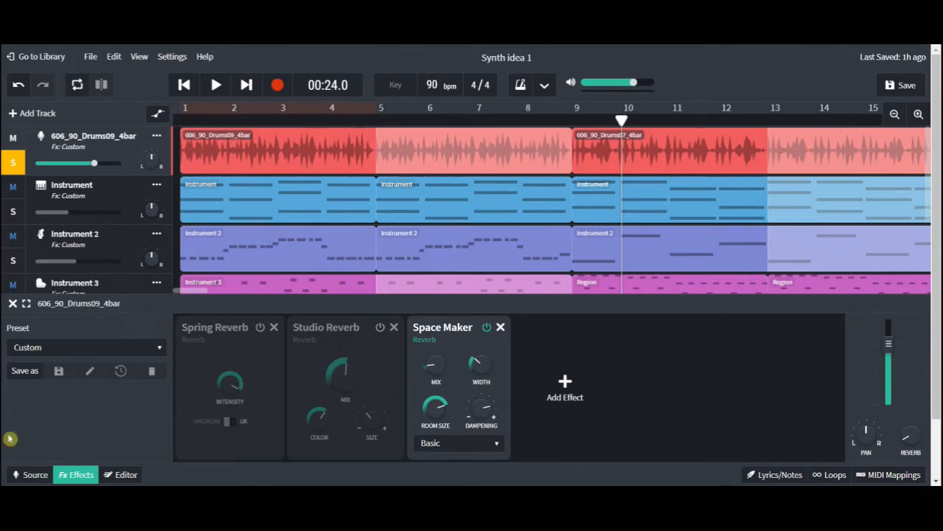
mouse_move(446, 374)
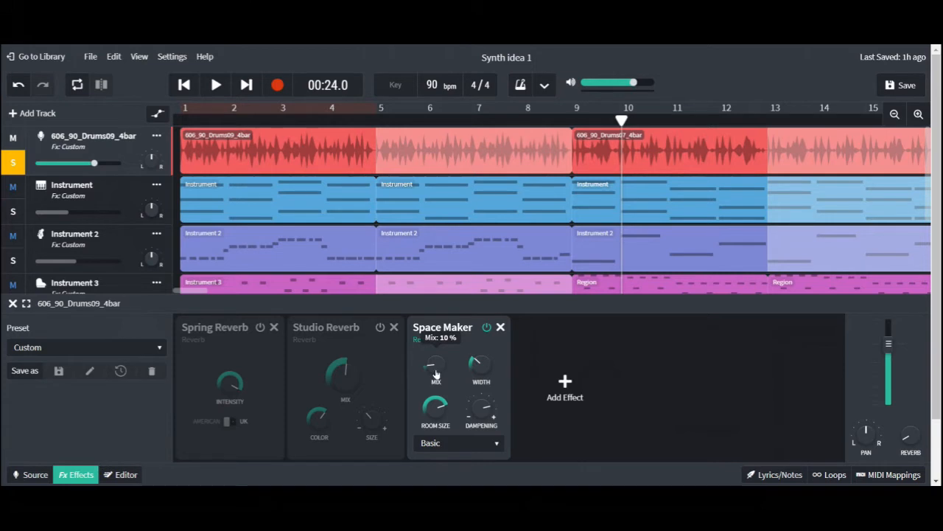
left_click_drag(437, 294, 443, 389)
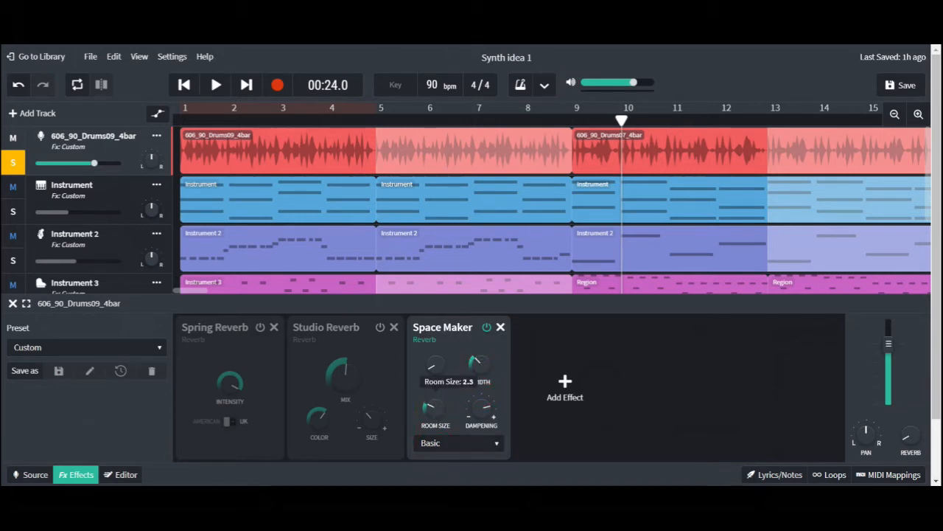
mouse_move(496, 418)
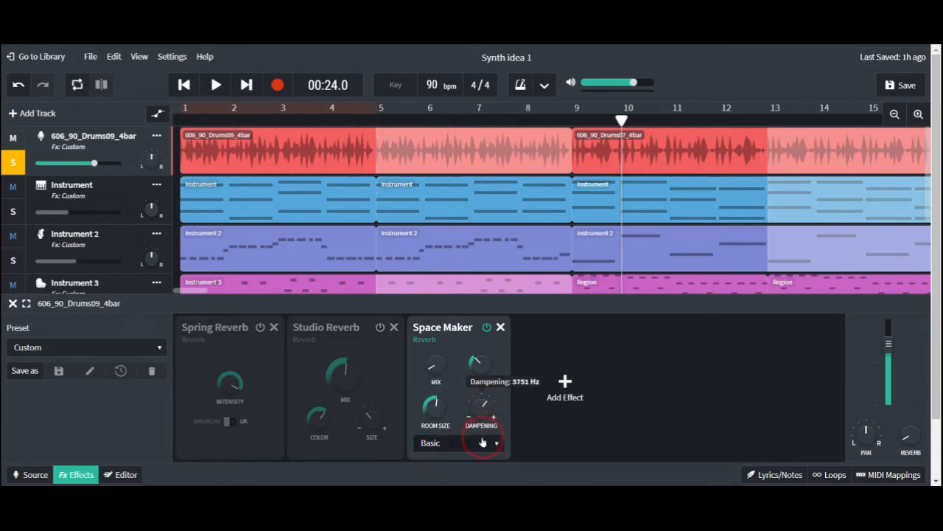
mouse_move(448, 370)
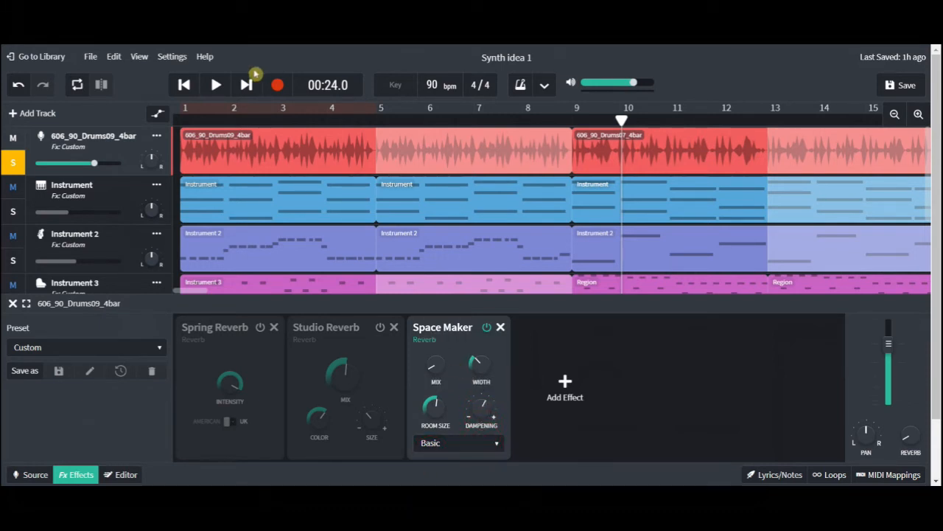
Play from the start while raising Space Maker's Mix to the midpoint and sweeping Width up to 10.0 and back to about the midpoint.
left_click(186, 85)
left_click(215, 85)
left_click_drag(451, 343, 459, 286)
left_click_drag(490, 362, 479, 420)
left_click_drag(480, 359, 490, 120)
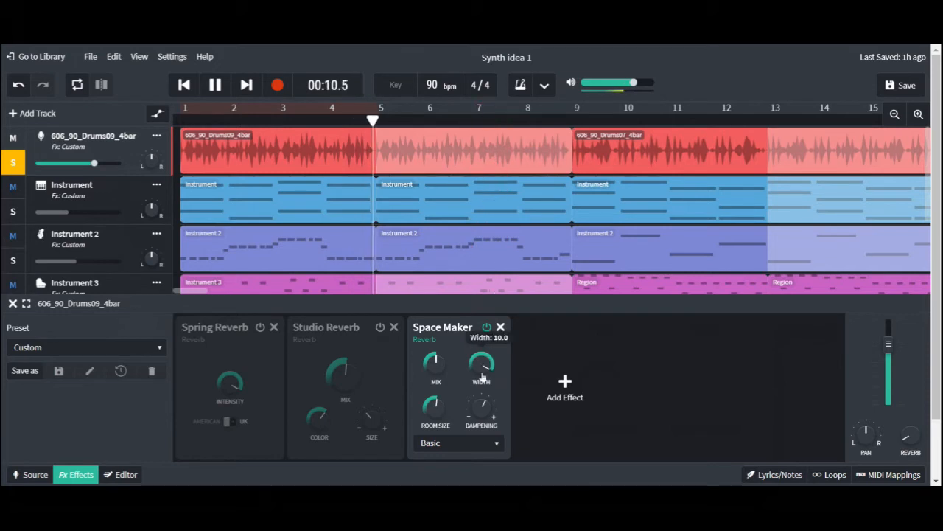
left_click_drag(480, 371, 483, 428)
Raise Space Maker's Room Size to maximum, sweep Dampening low and then to maximum, and return the stopped playhead to the start.
left_click_drag(435, 405, 442, 291)
left_click_drag(483, 405, 483, 439)
mouse_move(482, 413)
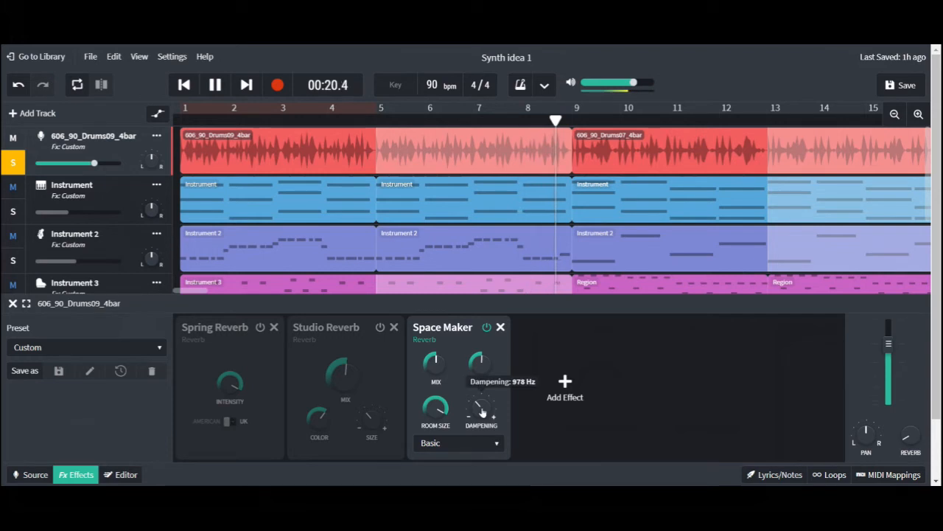
left_click_drag(482, 413, 482, 462)
left_click_drag(480, 413, 493, 211)
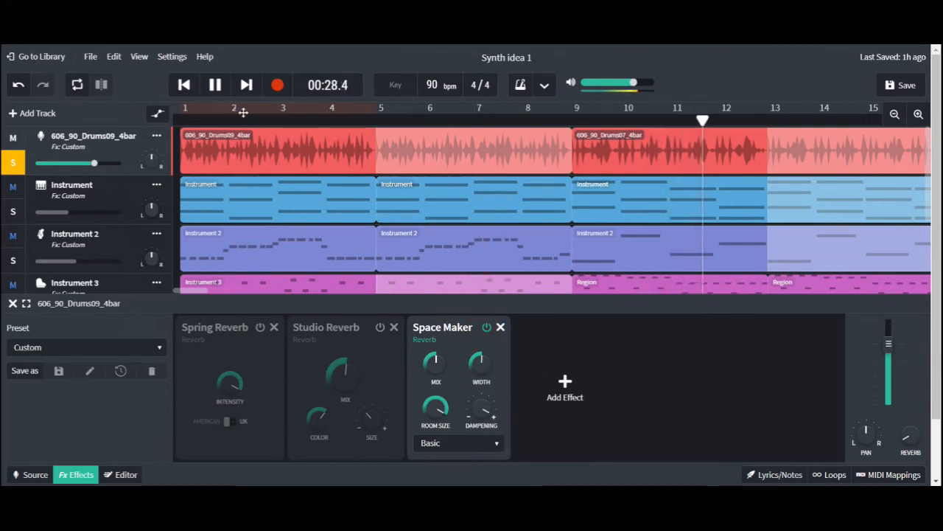
left_click(216, 85)
left_click(186, 86)
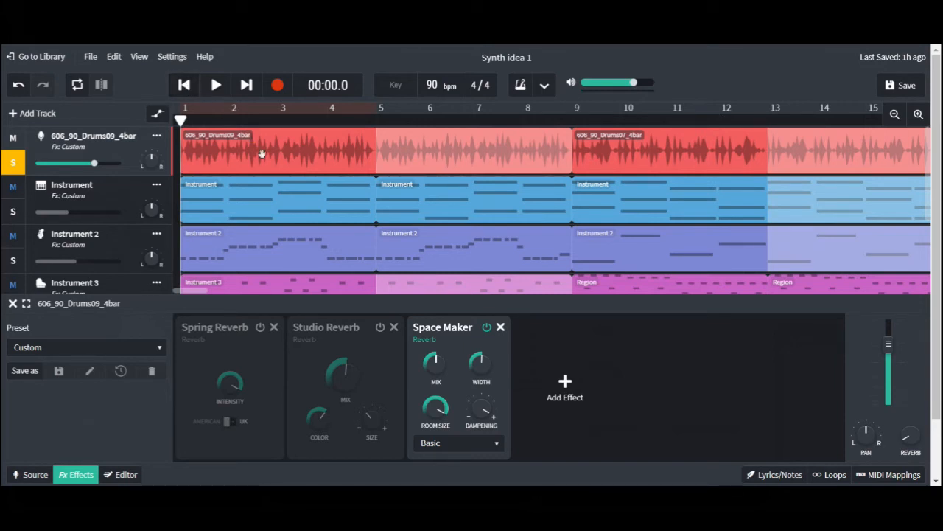
Enable Spring Reverb with Intensity slightly above the midpoint, and bypass Space Maker while playing from the start.
left_click(260, 328)
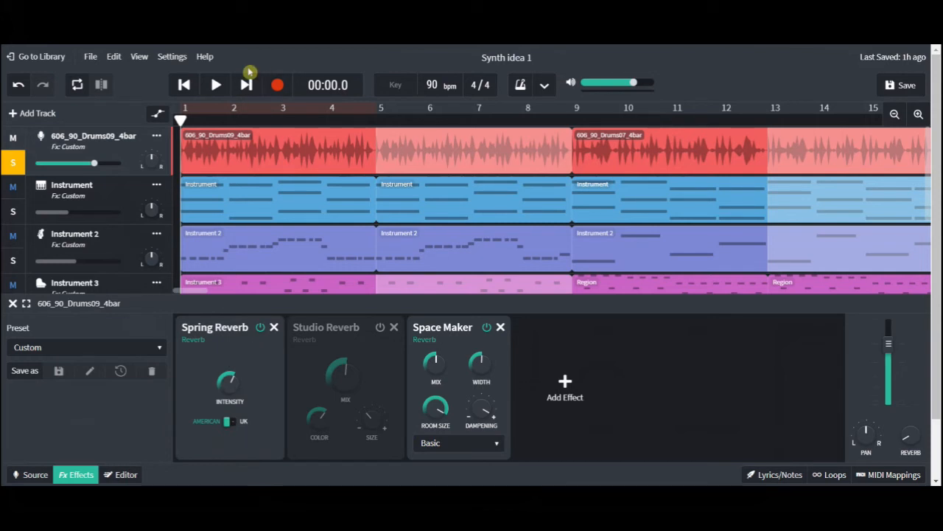
left_click(214, 86)
left_click(486, 328)
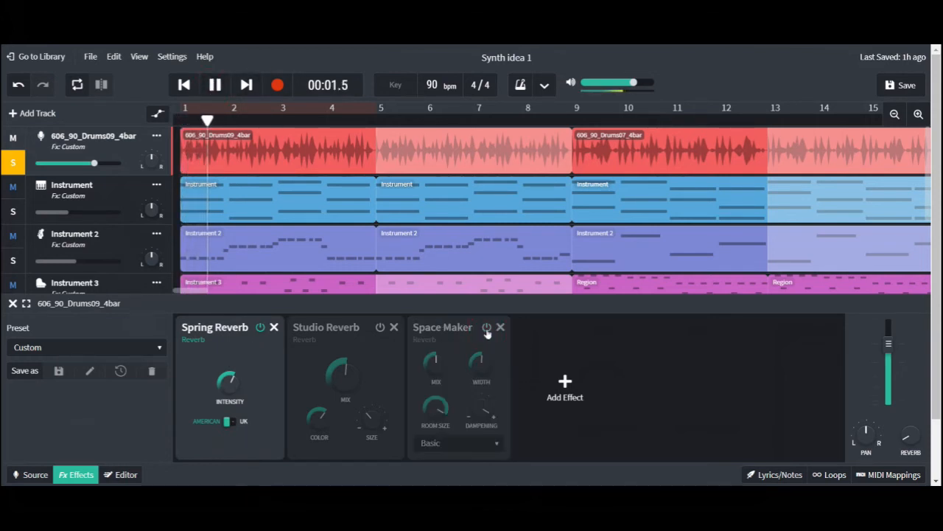
Enable Studio Reverb with a higher Mix alongside Spring Reverb, and re-enable Space Maker with Dampening lowered to about 6589 Hz.
left_click(380, 327)
left_click_drag(350, 376, 350, 334)
left_click(487, 328)
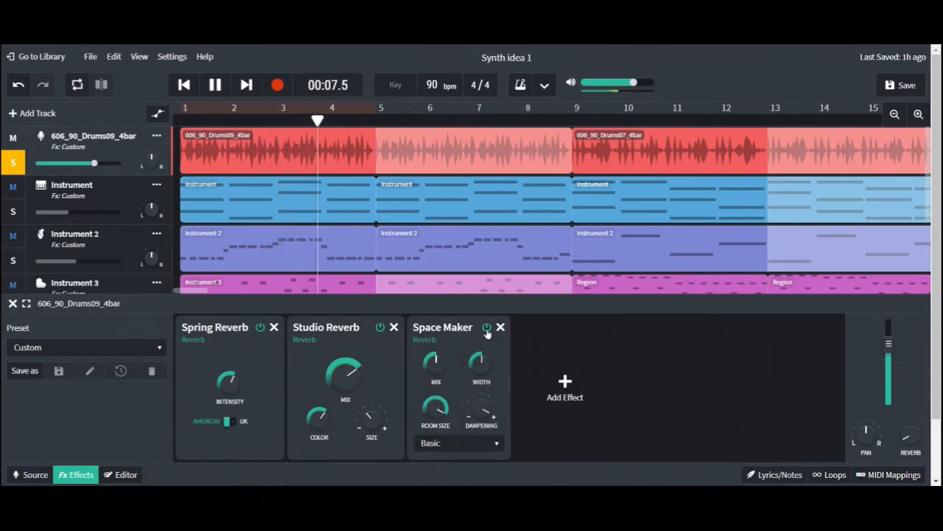
left_click_drag(479, 395, 487, 447)
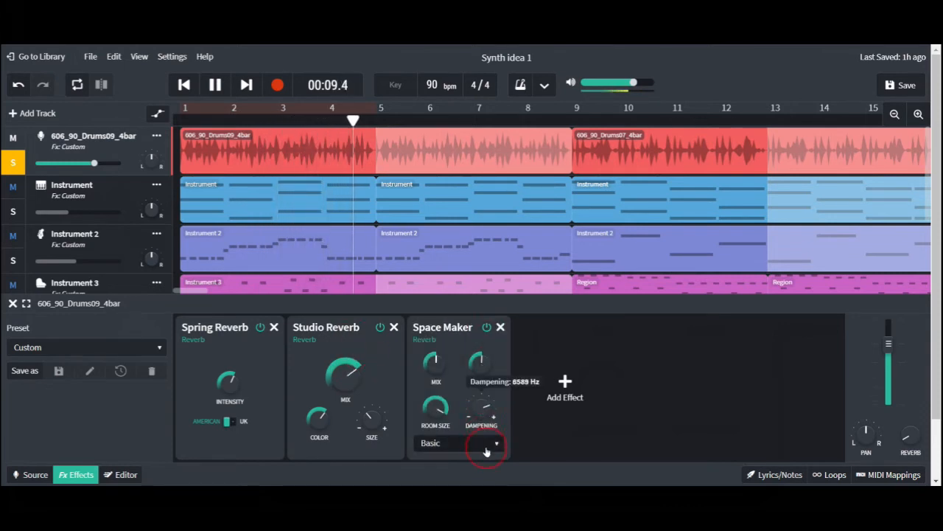
Lower Space Maker's Mix on the drum track, bypass Studio Reverb, and return the stopped playhead to the start.
left_click_drag(434, 361, 440, 407)
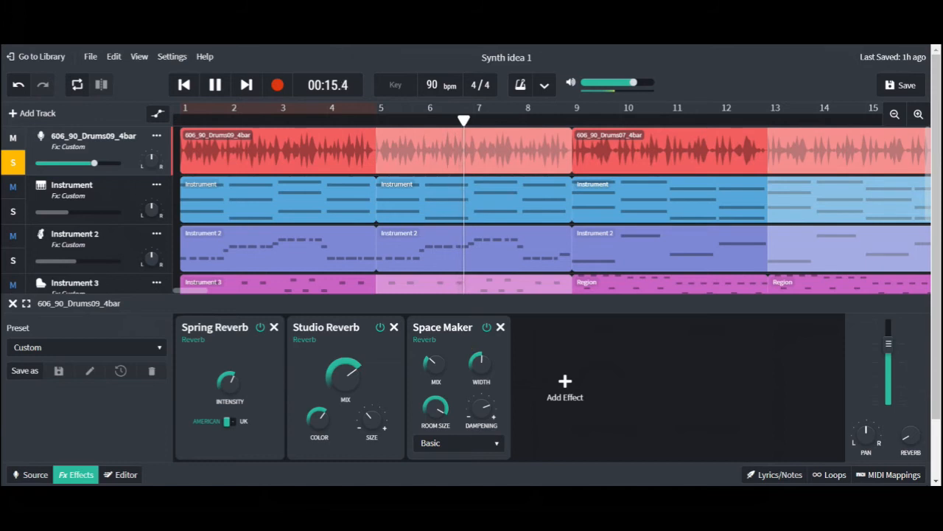
left_click(381, 327)
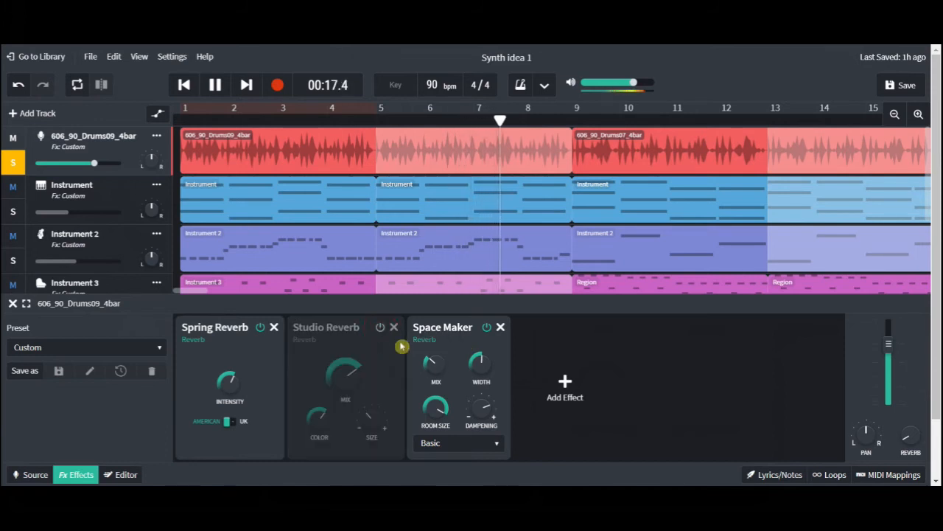
key("space")
left_click(186, 86)
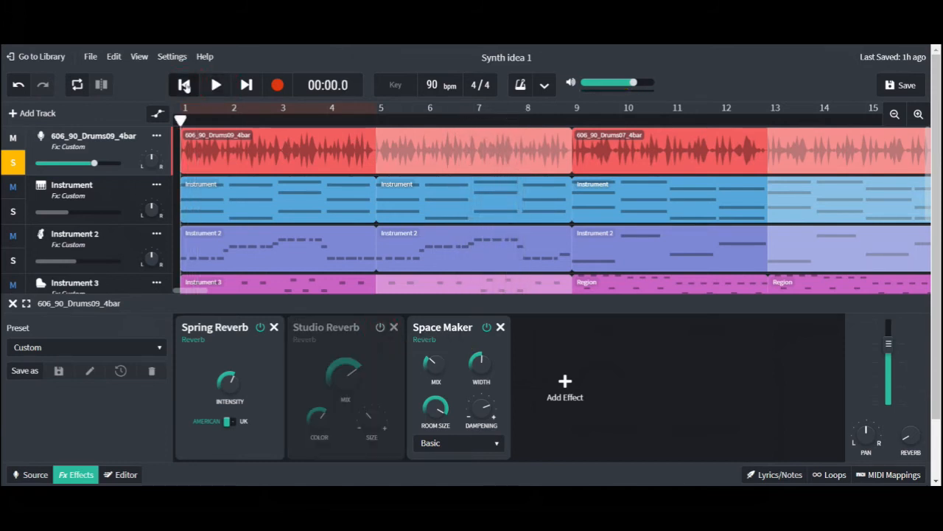
Enable Space Maker on the Instrument track, solo that track instead of the drums, and play from the start.
left_click(118, 186)
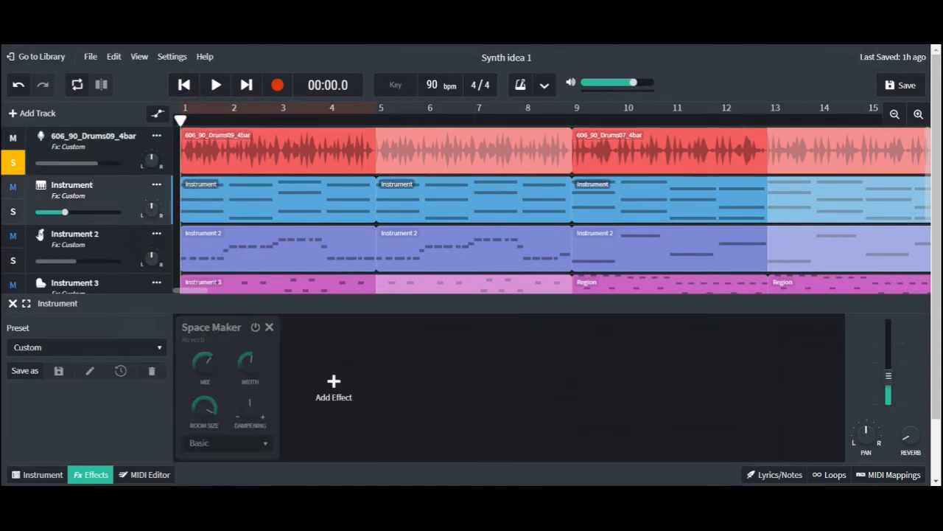
left_click(255, 328)
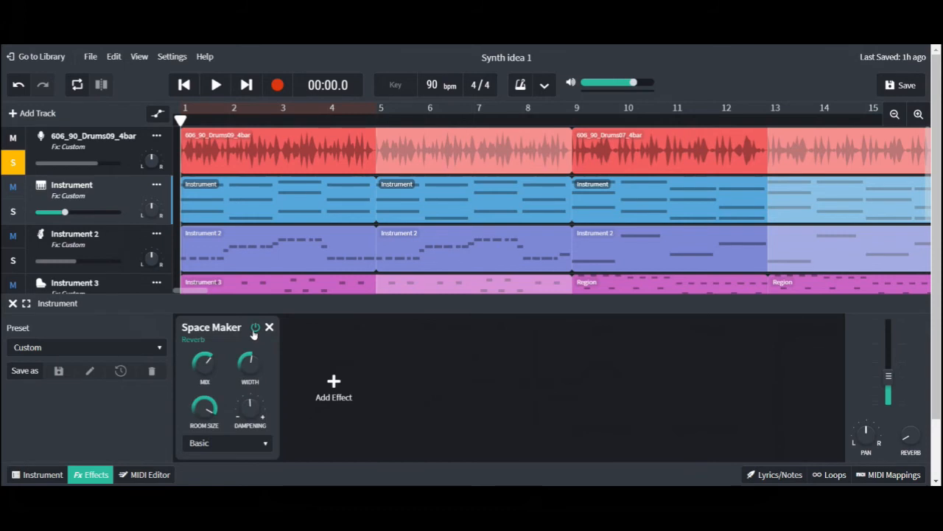
left_click(13, 214)
left_click(20, 157)
left_click(217, 86)
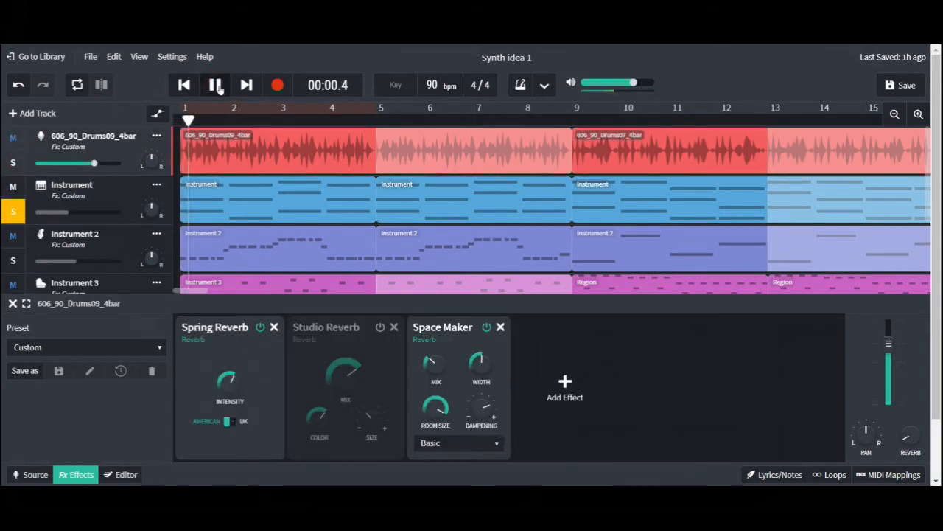
Audition Space Maker's Room and Long Plate types on the Instrument track during playback.
left_click(129, 206)
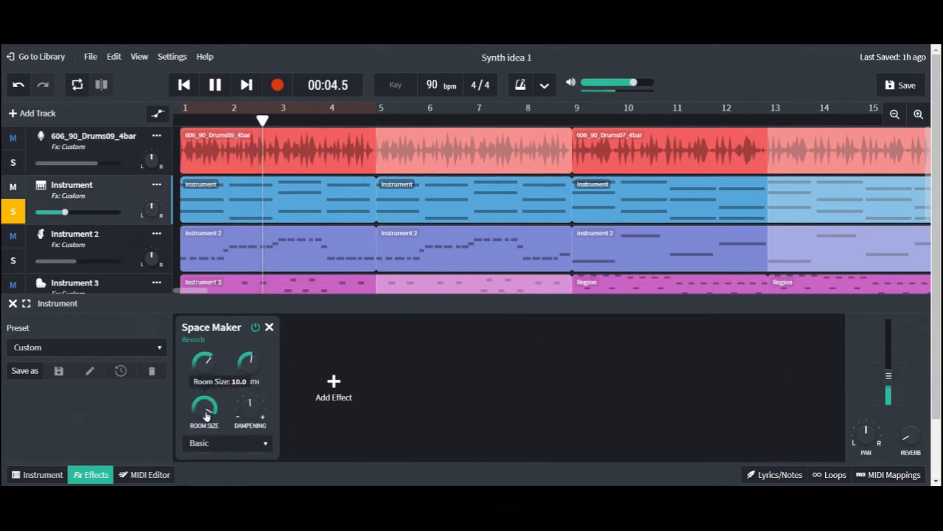
left_click(222, 446)
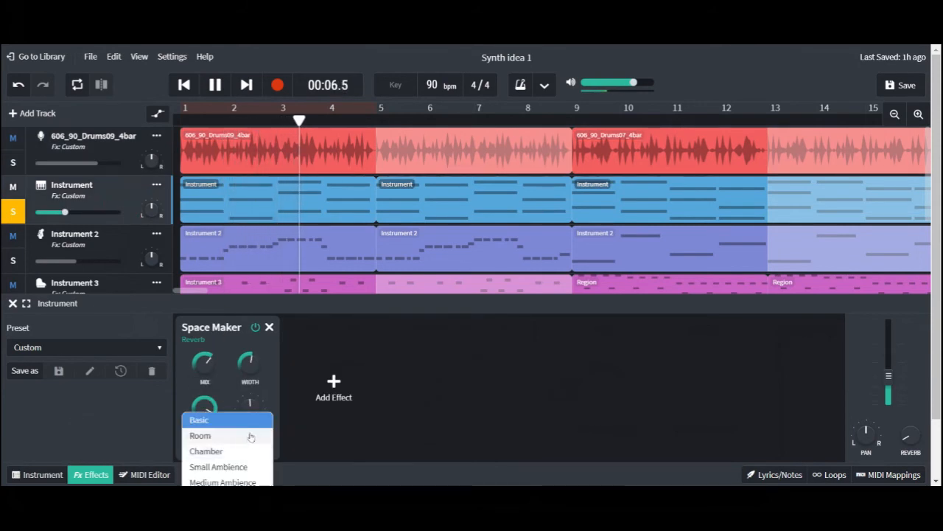
scroll(249, 434, "down", 1)
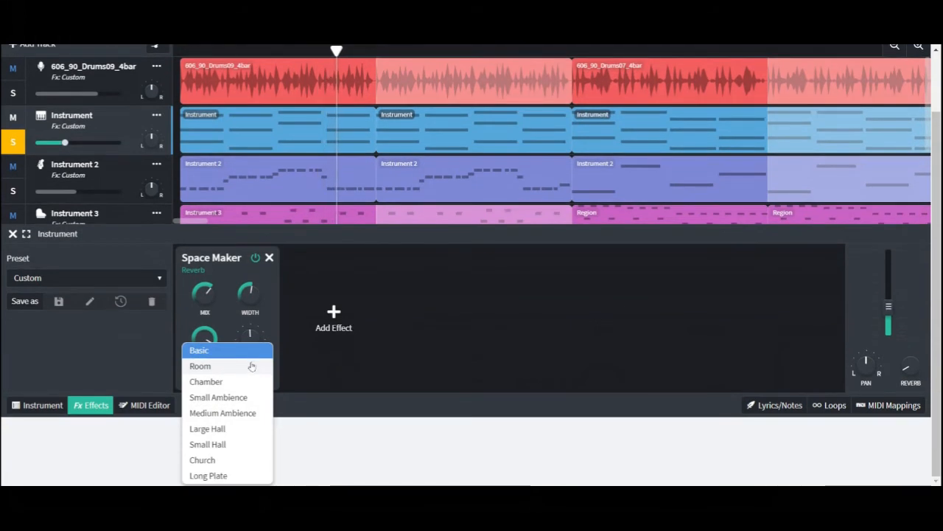
left_click(251, 366)
scroll(305, 341, "up", 1)
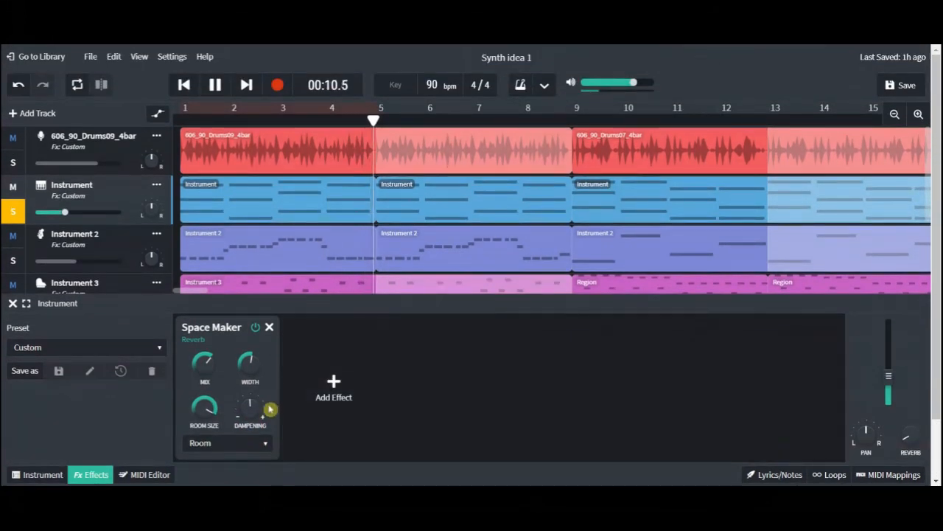
left_click(266, 446)
scroll(256, 442, "down", 1)
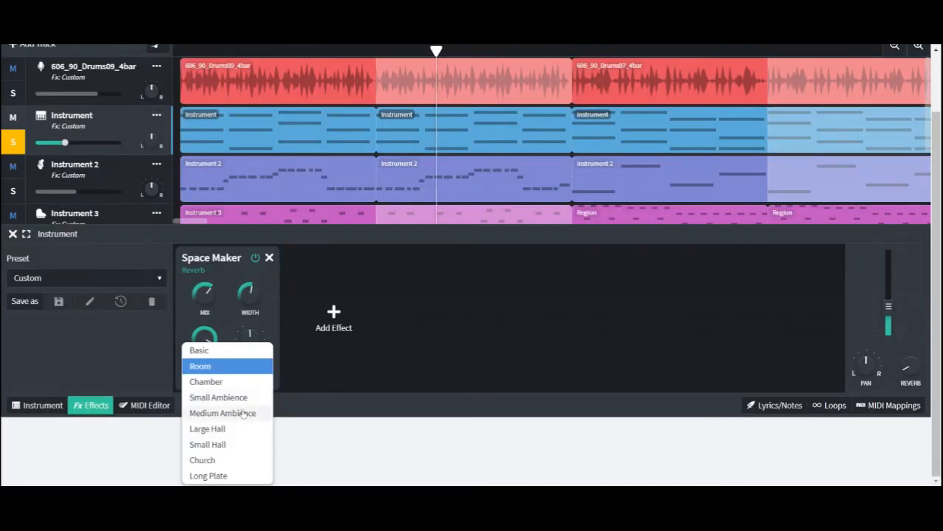
left_click(221, 474)
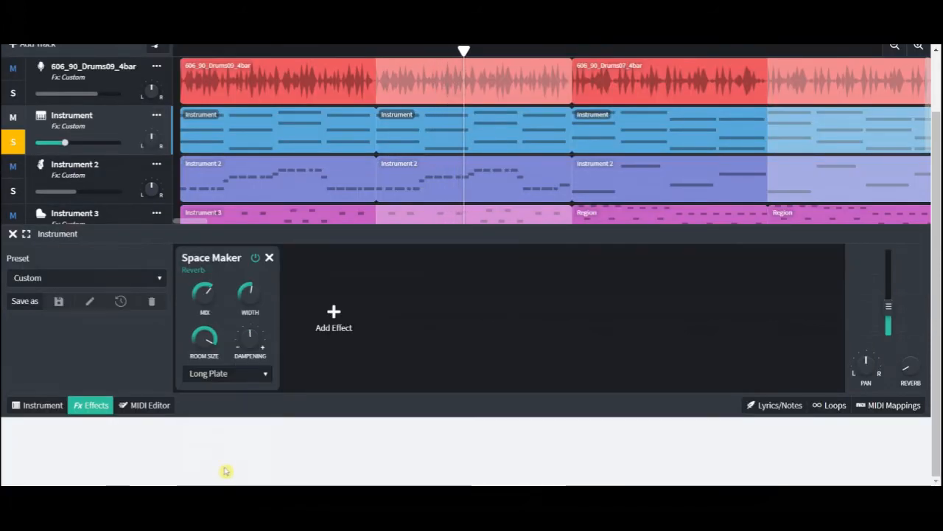
Set the Instrument track's Space Maker type to Church, raise its Mix to maximum, and stop playback.
left_click(264, 376)
left_click(243, 354)
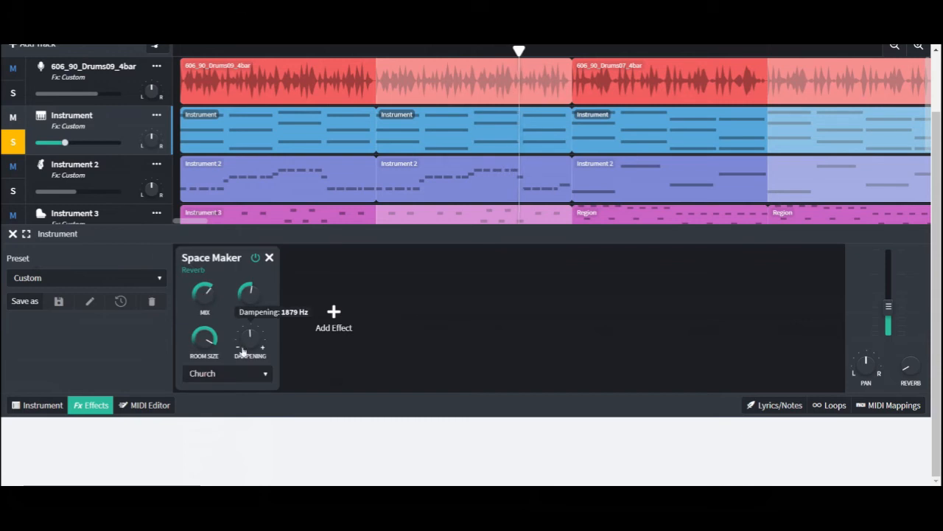
scroll(260, 343, "up", 1)
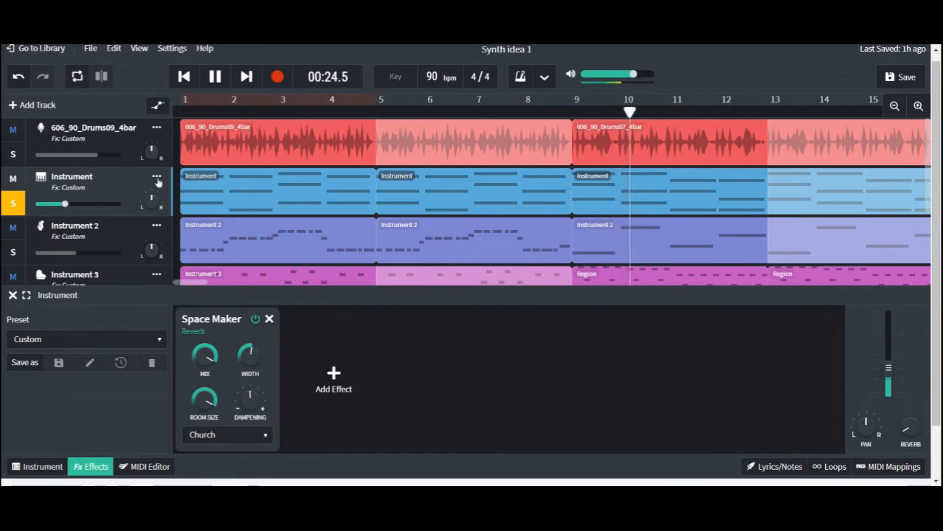
left_click(215, 77)
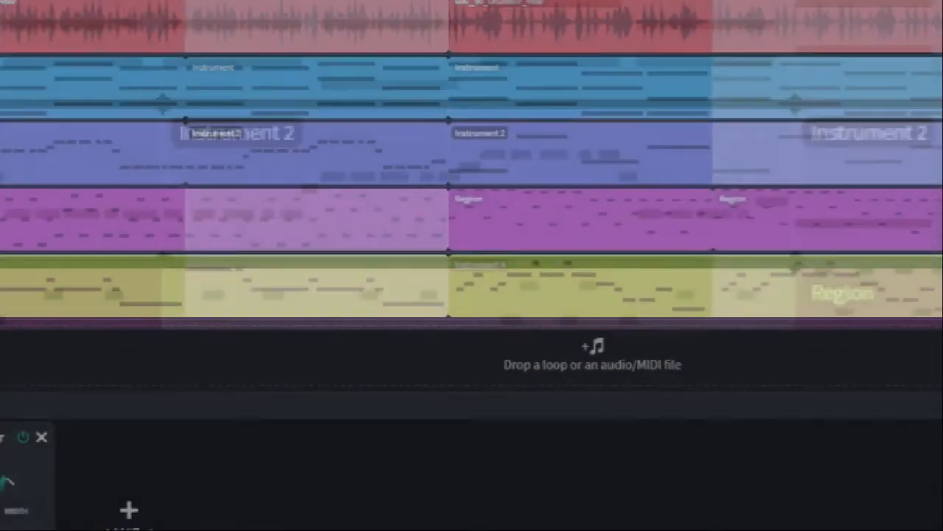
Set Space Maker on the soloed Instrument 2 track to Chamber and play from the start.
left_click(101, 190)
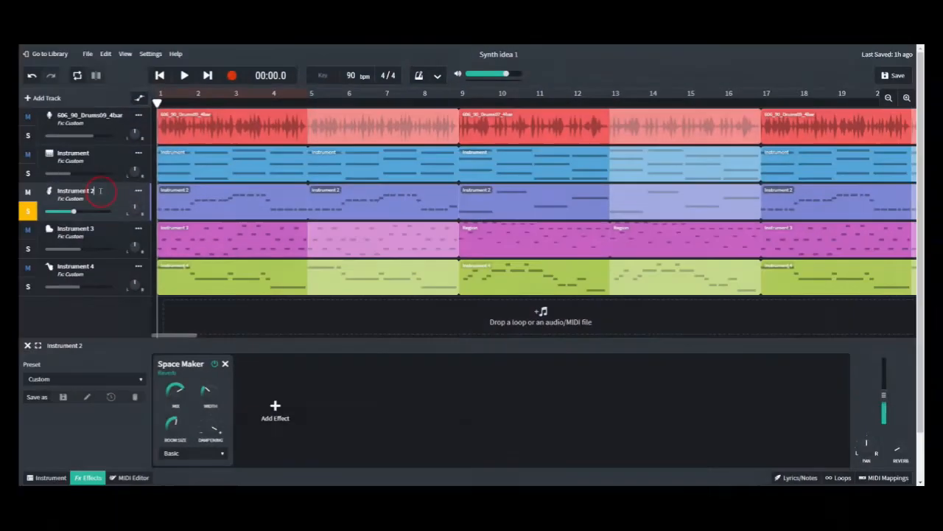
left_click(214, 454)
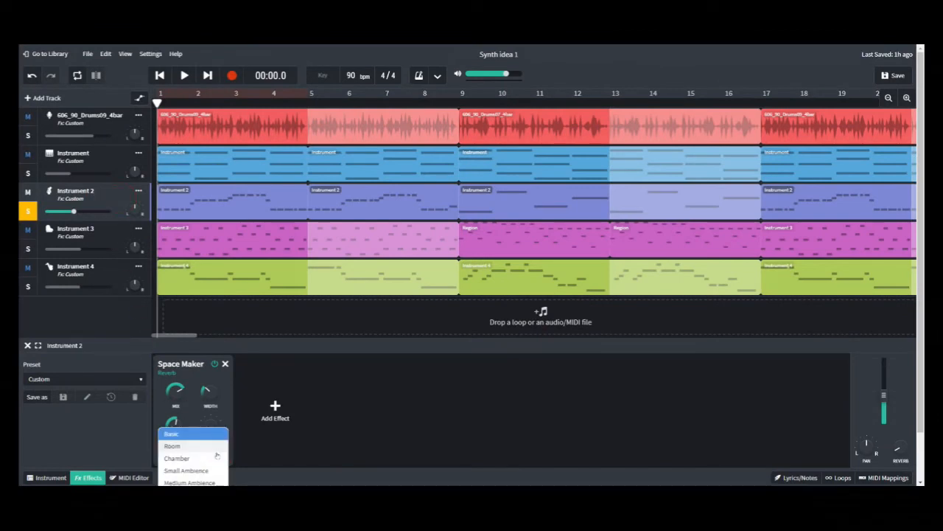
left_click(176, 459)
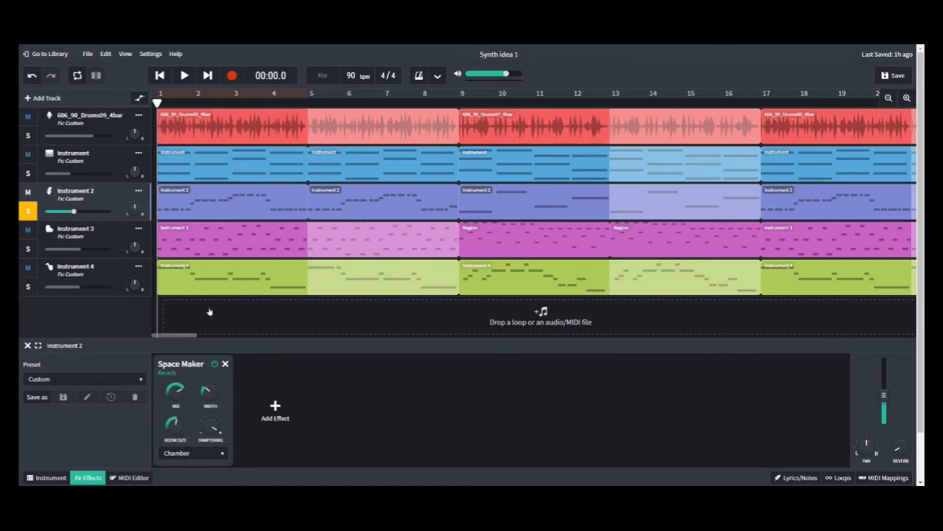
left_click(184, 75)
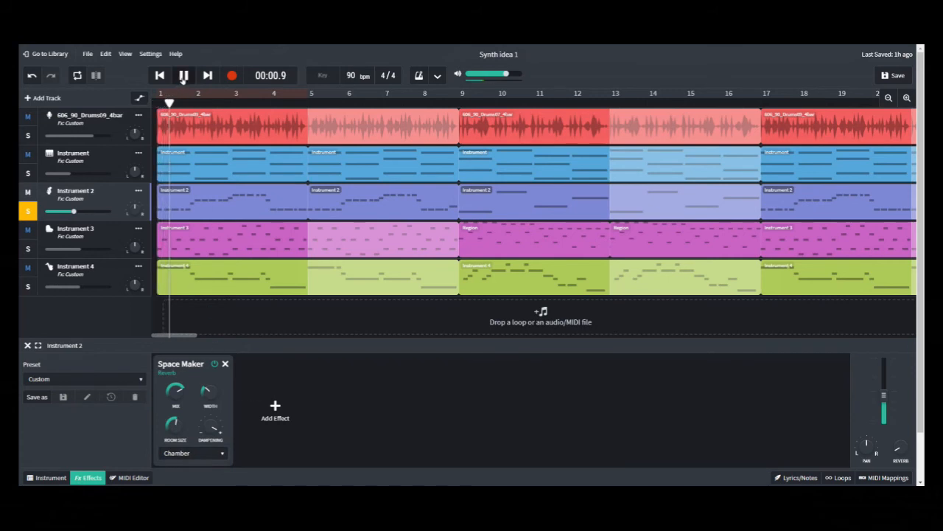
Return Instrument 2's Space Maker to Basic, set Mix and Width near the midpoint, lower Room Size and Dampening, and unsolo the track.
mouse_move(182, 422)
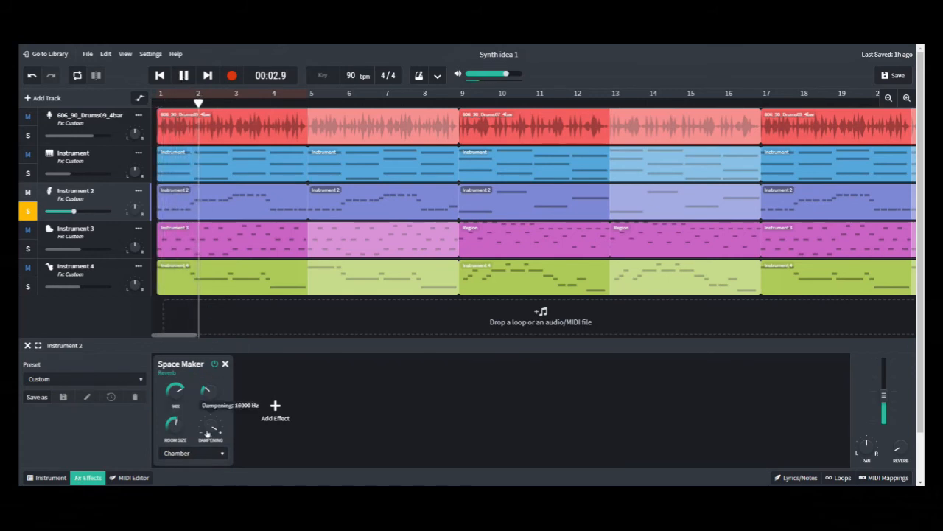
left_click(211, 452)
left_click(171, 427)
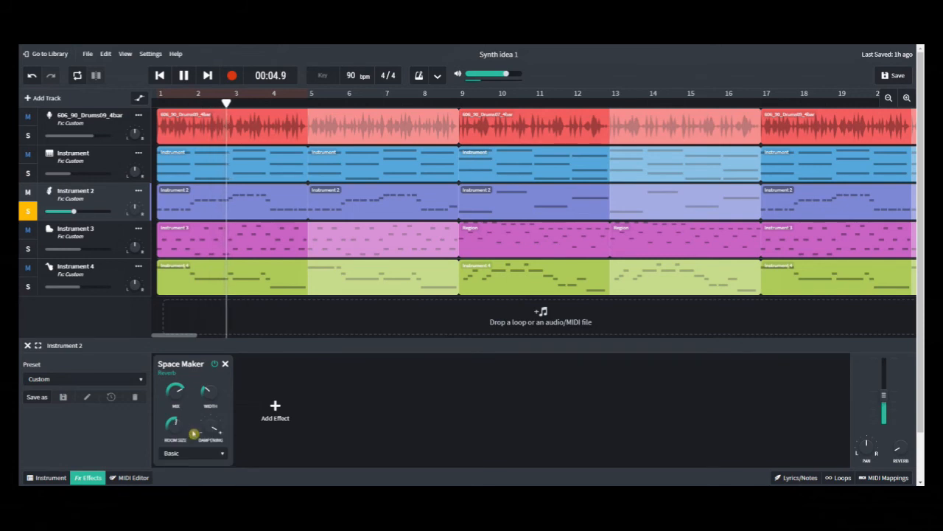
mouse_move(177, 398)
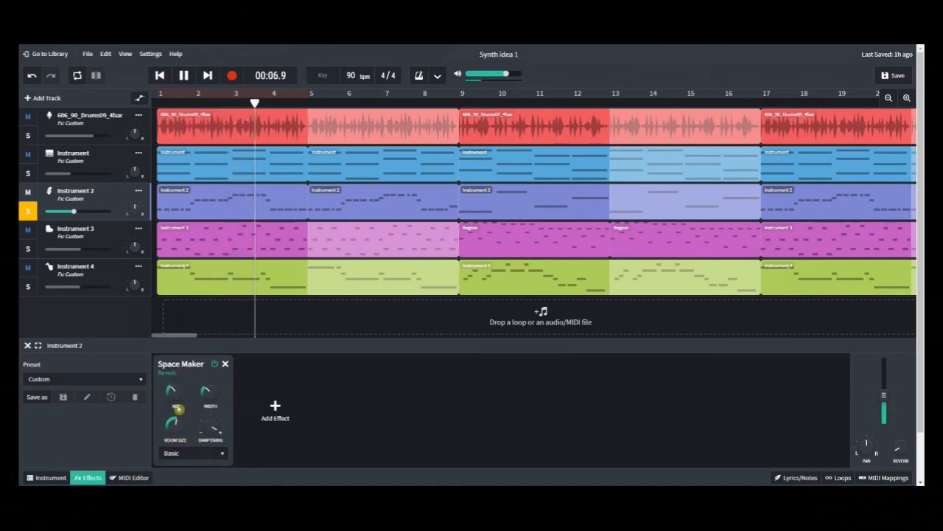
mouse_move(177, 431)
mouse_move(207, 387)
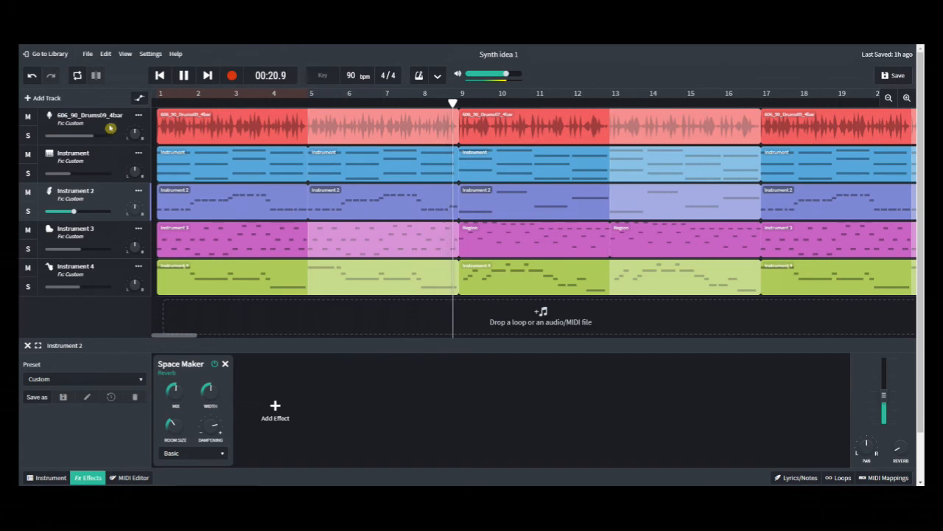
Lower Space Maker's Mix and slightly reduce Spring Reverb's Intensity on the drum track while the full song plays.
left_click(105, 131)
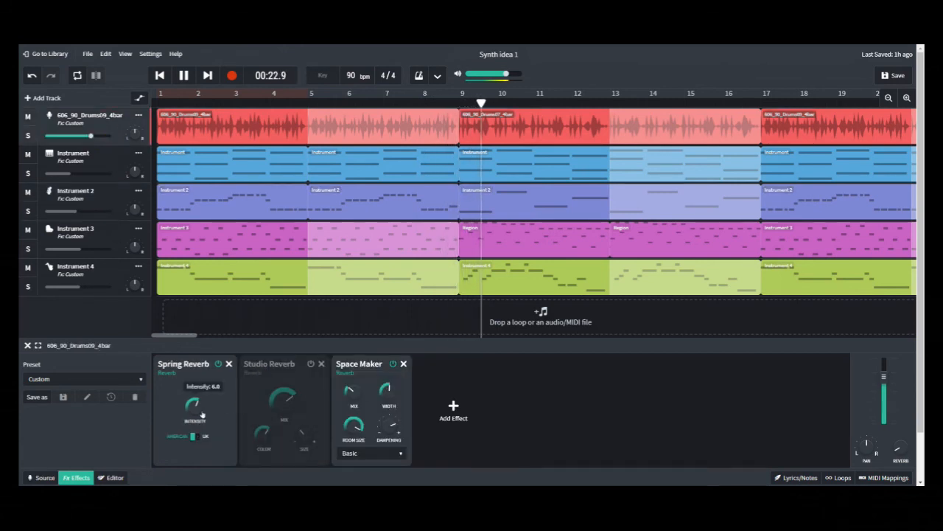
left_click_drag(353, 393, 352, 423)
left_click_drag(193, 410, 194, 413)
Lower Space Maker's Mix on the Instrument track to about the midpoint.
left_click(113, 162)
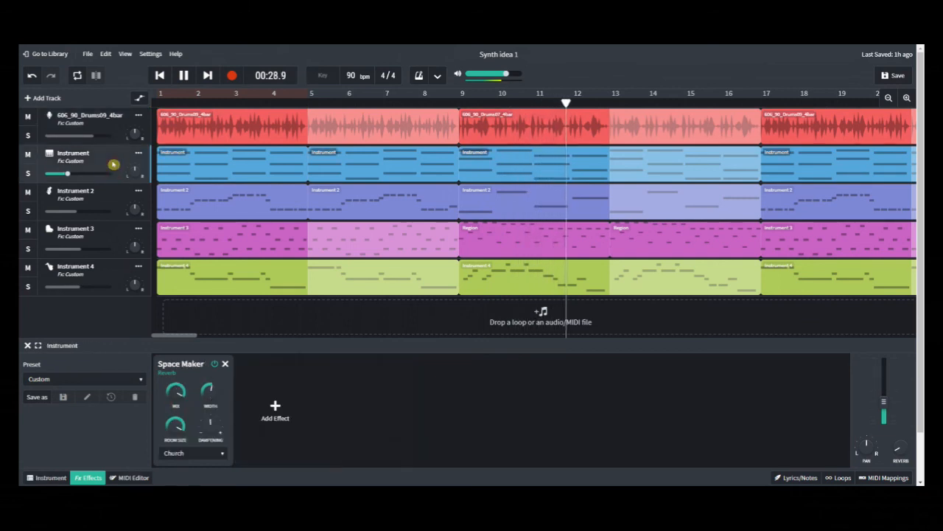
mouse_move(176, 394)
left_click_drag(176, 395, 182, 461)
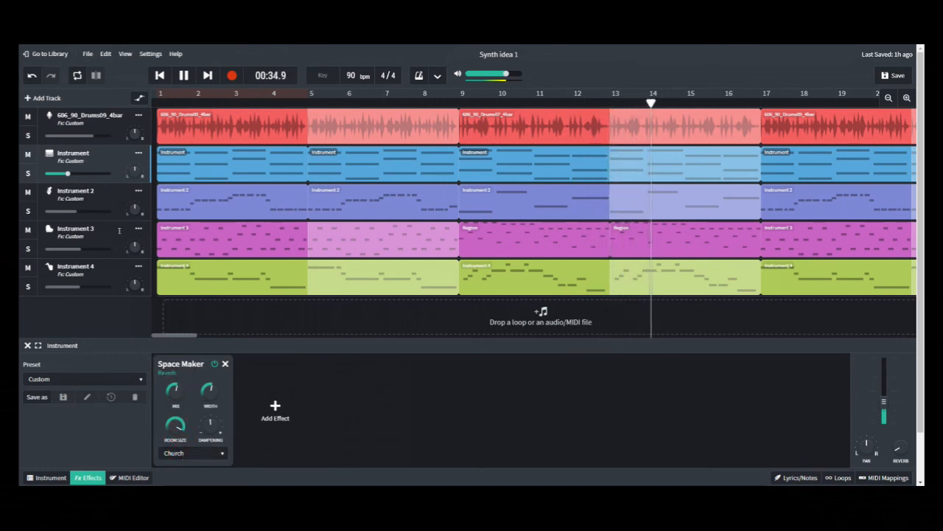
Enable both Spring Reverb and Studio Reverb on the Instrument 3 track.
left_click(118, 231)
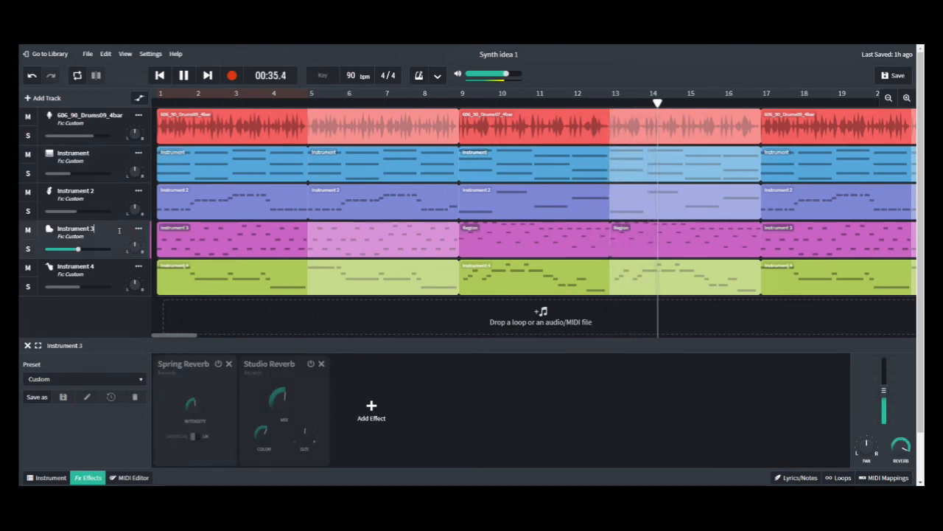
left_click(217, 364)
left_click(310, 364)
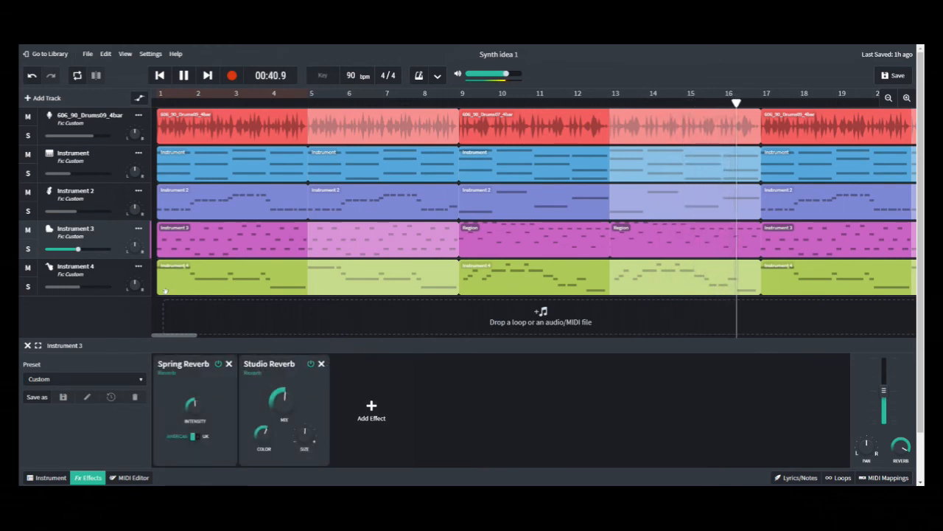
Enable Spring Reverb on the Instrument 4 track, and return the stopped playhead to the start.
left_click(113, 267)
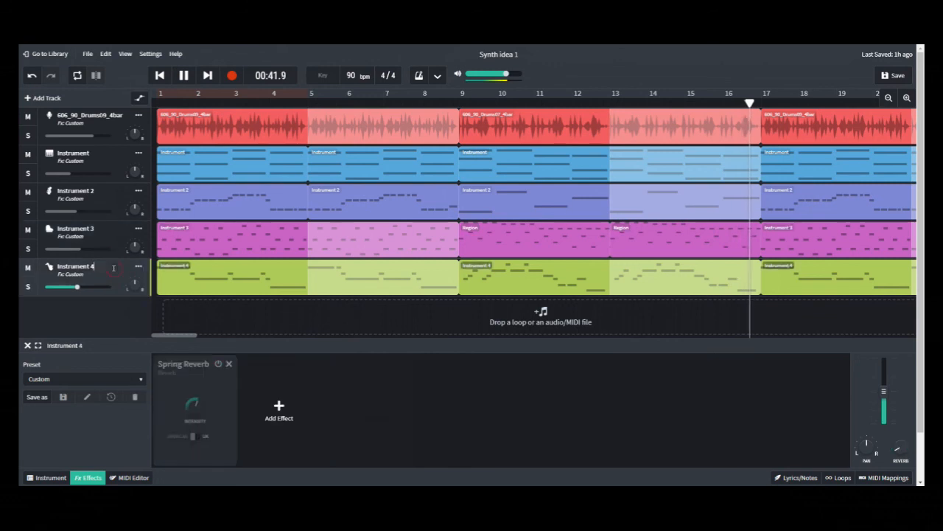
left_click(218, 363)
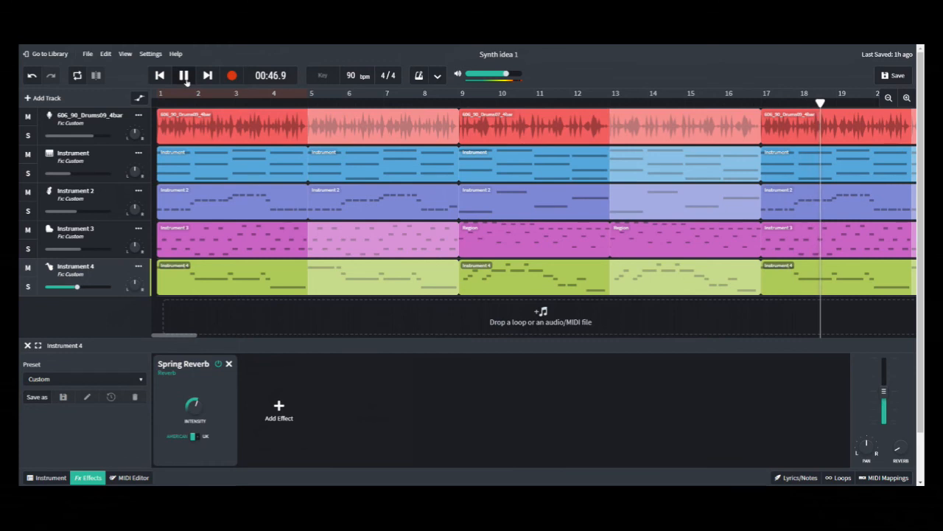
left_click(161, 77)
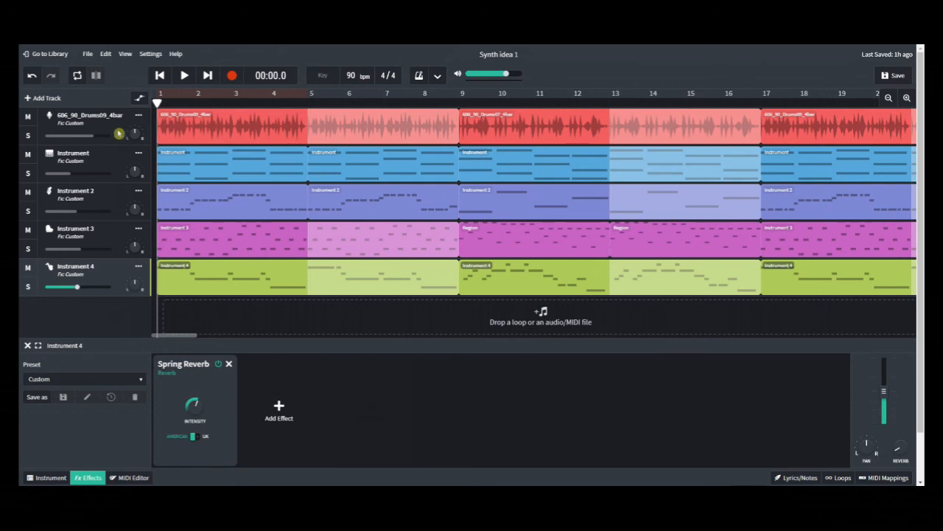
Enable Studio Reverb on the drum track alongside Spring Reverb and Space Maker.
left_click(118, 132)
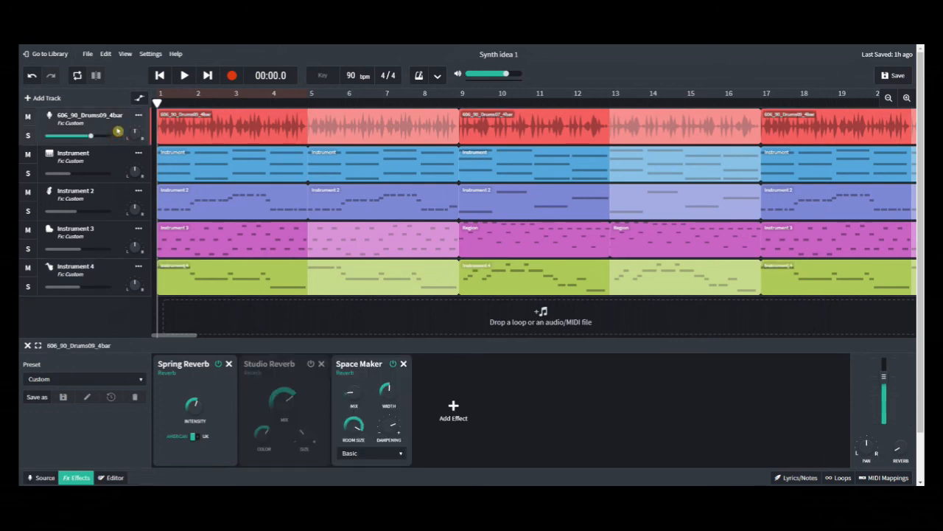
left_click(310, 364)
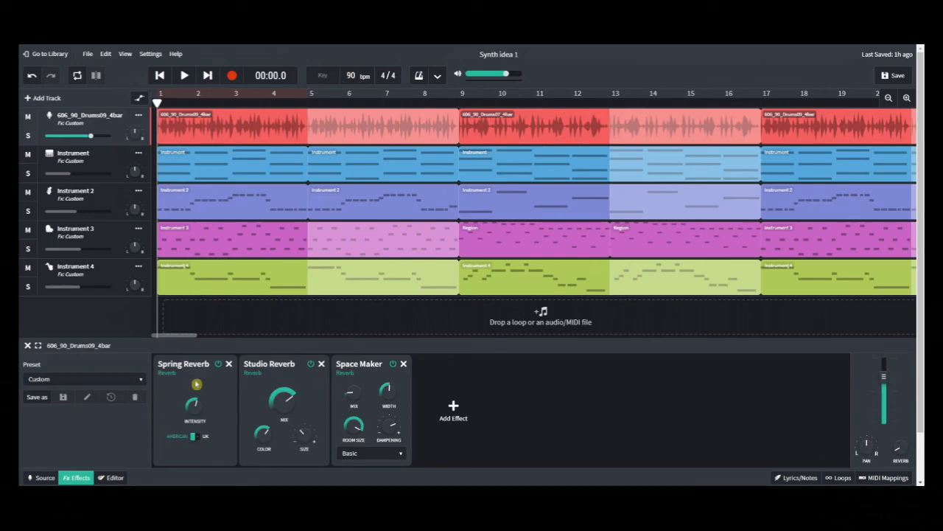